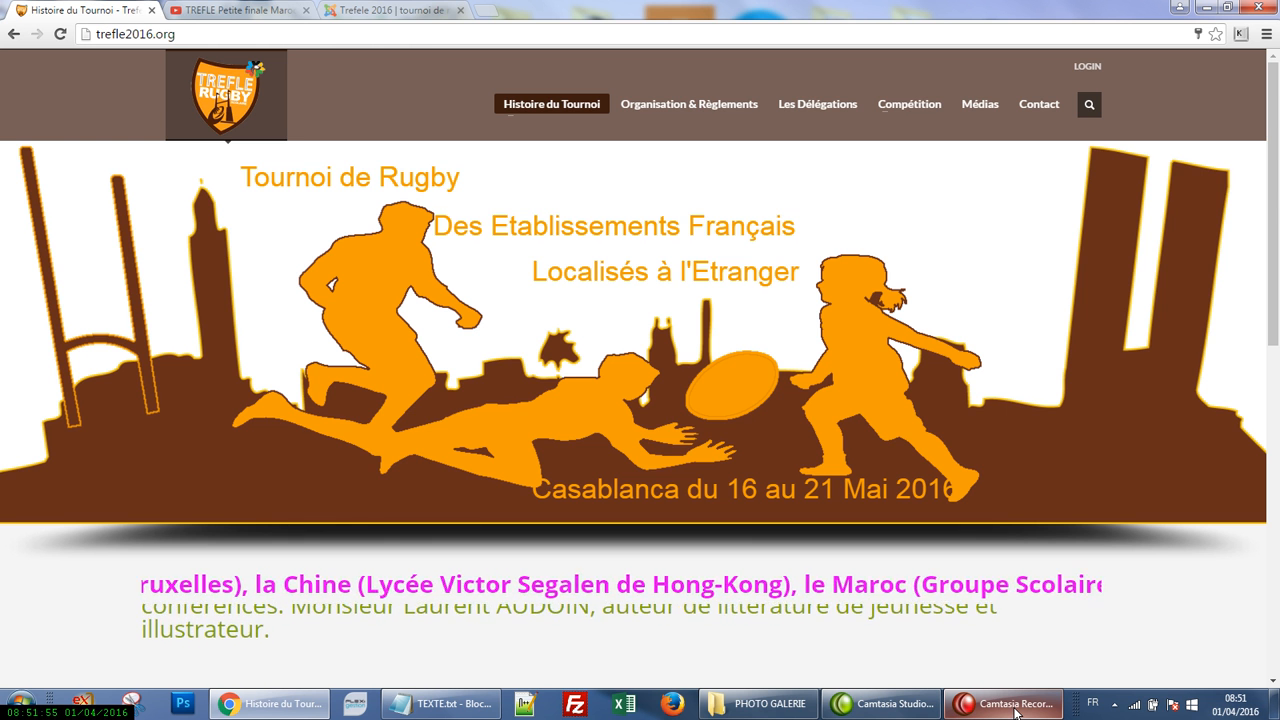
- Open the login form of the tournament website and log in
{"action": "left_click", "coordinate": [1089, 67]}
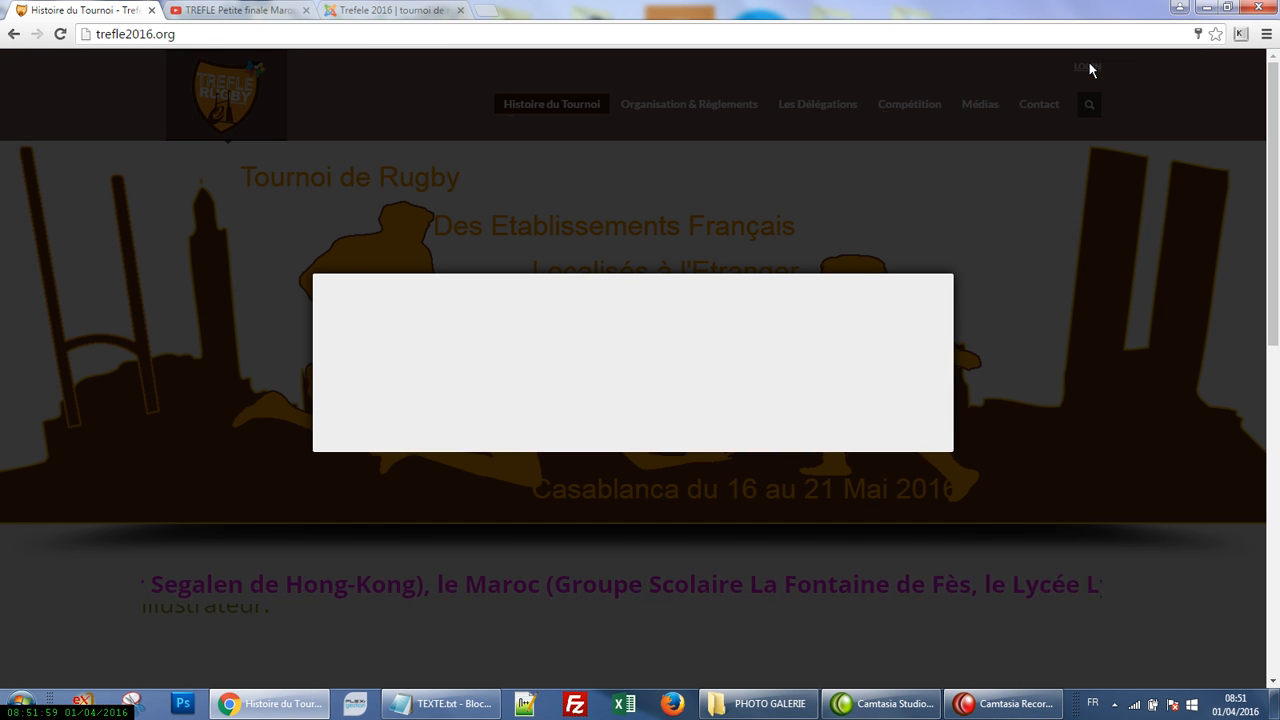
{"action": "left_click_drag", "start_coordinate": [416, 341], "coordinate": [323, 340]}
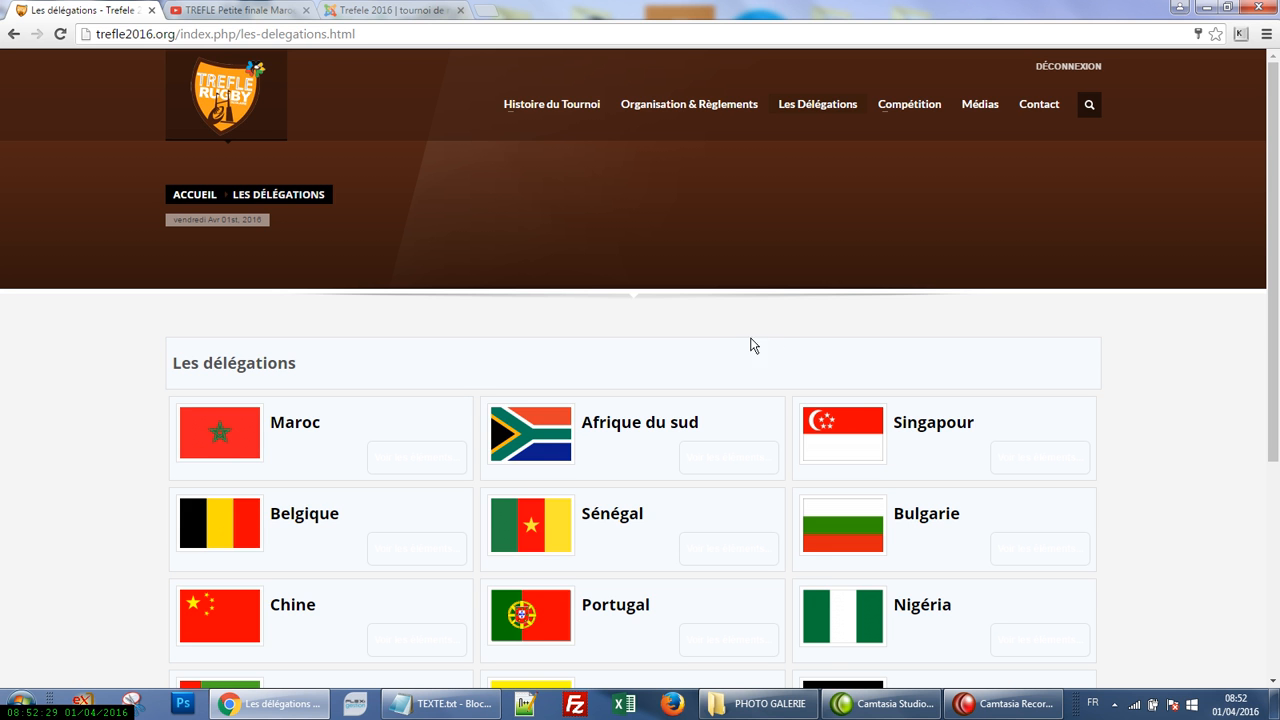
- Start adding a new item to the Claude Bernard / Anatole France category of the Maroc delegation
{"action": "left_click", "coordinate": [293, 425]}
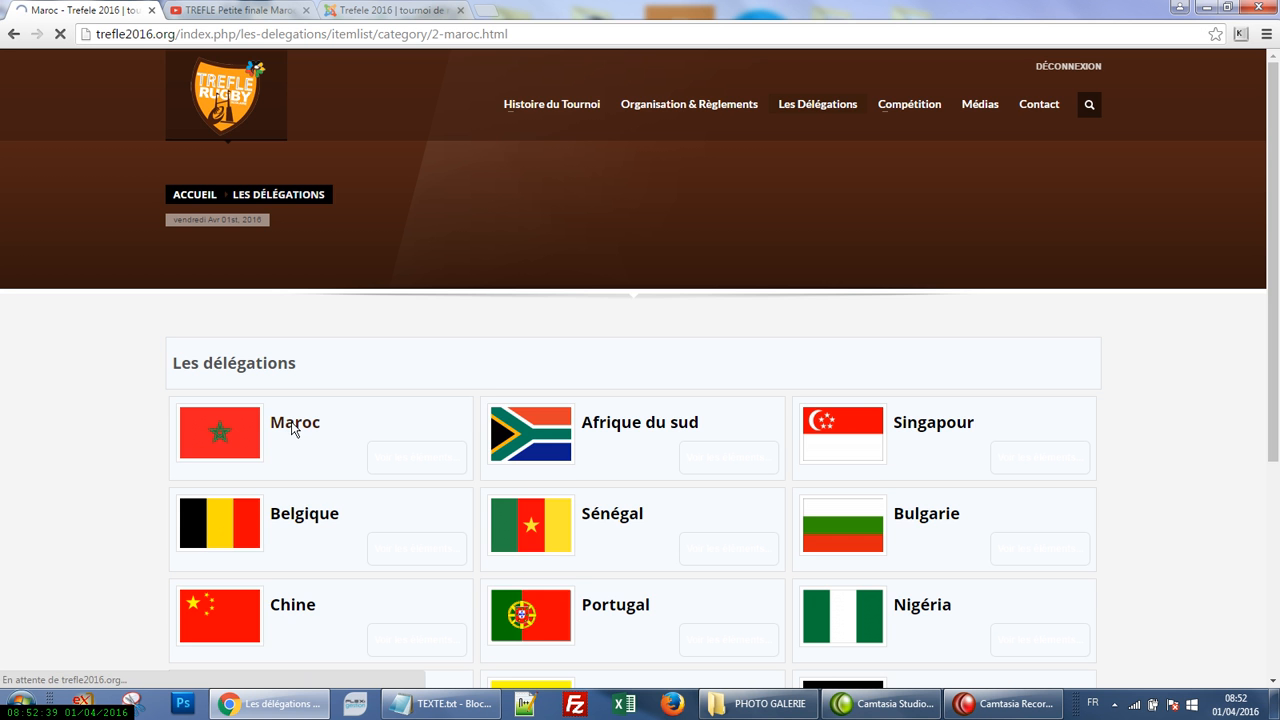
{"action": "left_click", "coordinate": [300, 447]}
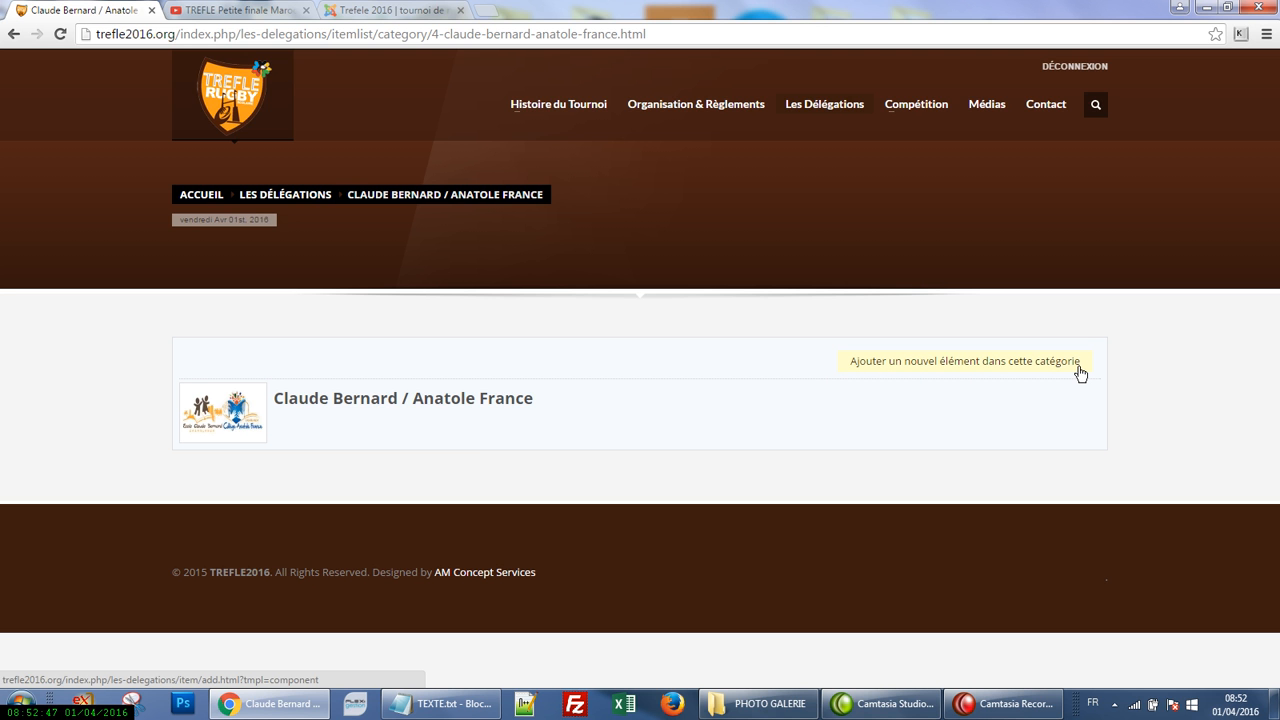
{"action": "left_click", "coordinate": [986, 362]}
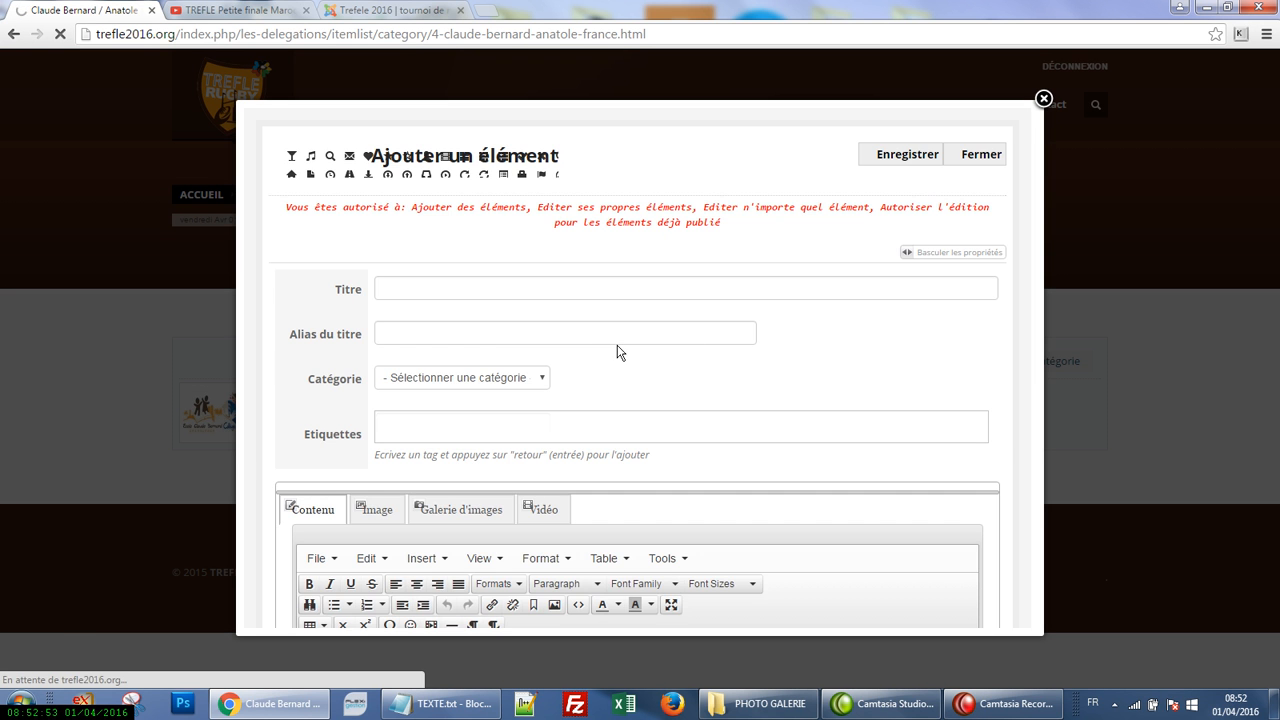
- Title the new item CHARTE and assign it to the Claude Bernard / Anatole France category
{"action": "left_click", "coordinate": [424, 287]}
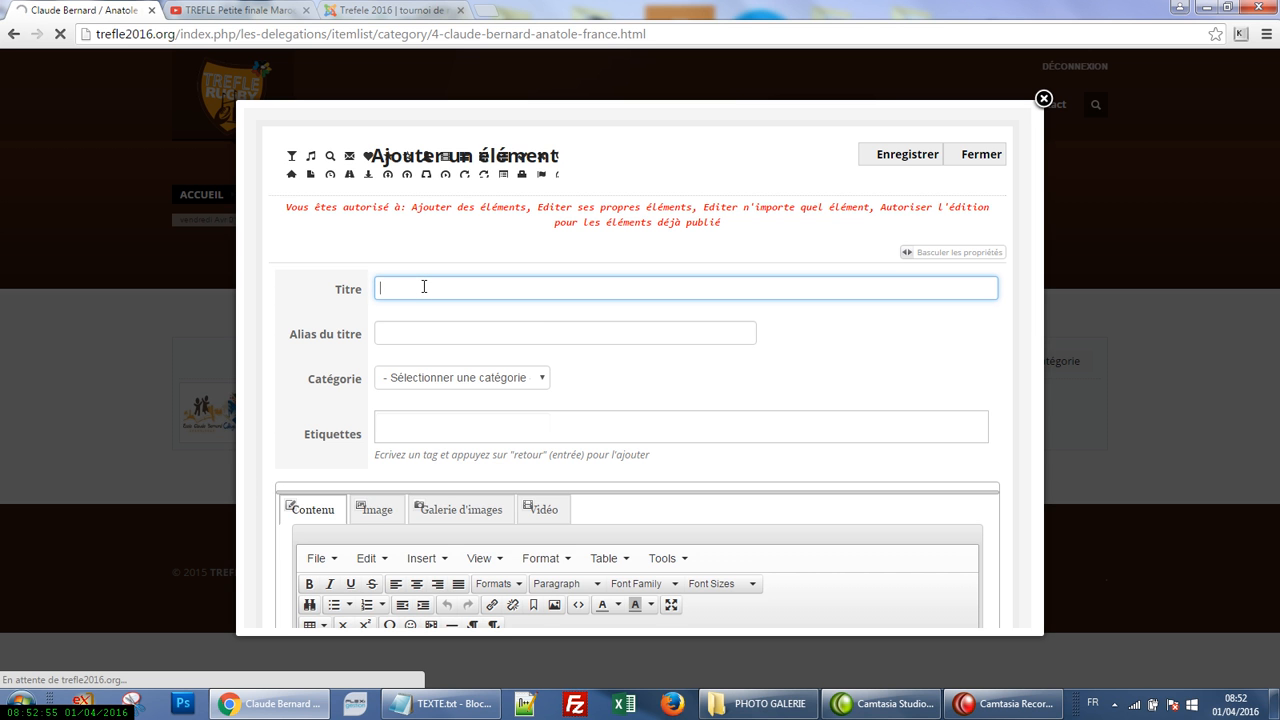
{"action": "type", "text": "CHARTE"}
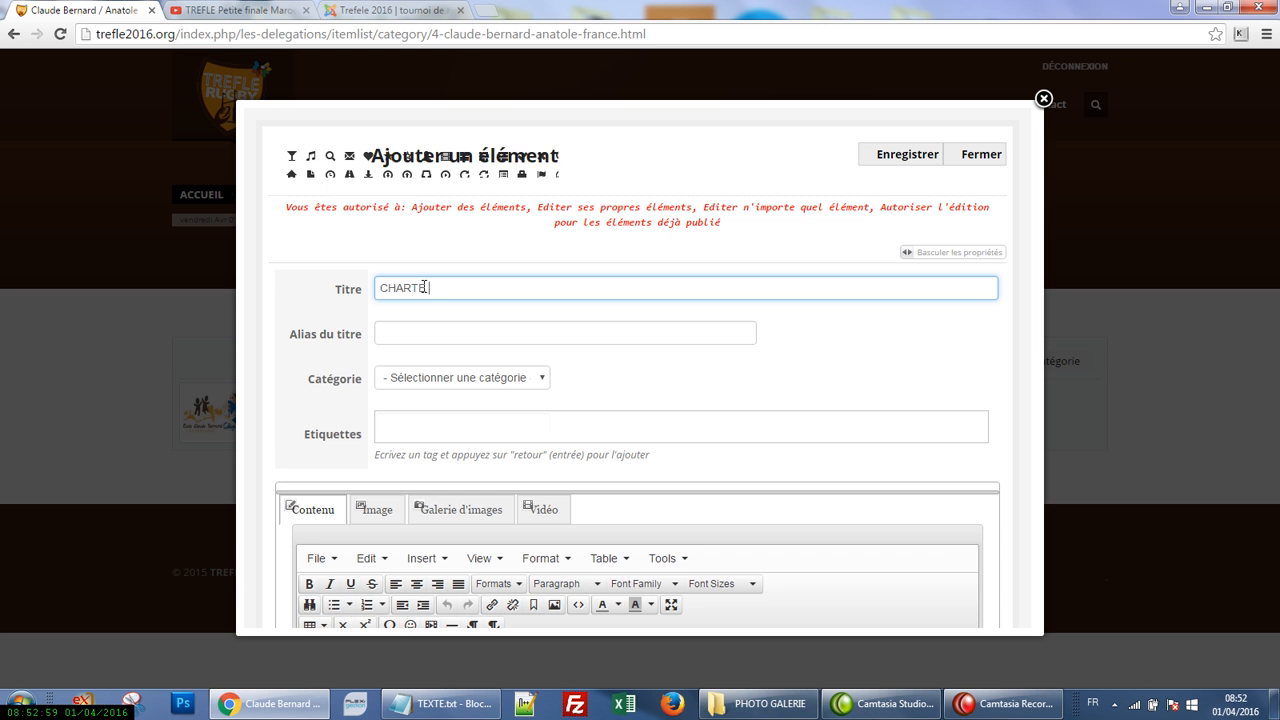
{"action": "left_click", "coordinate": [407, 335]}
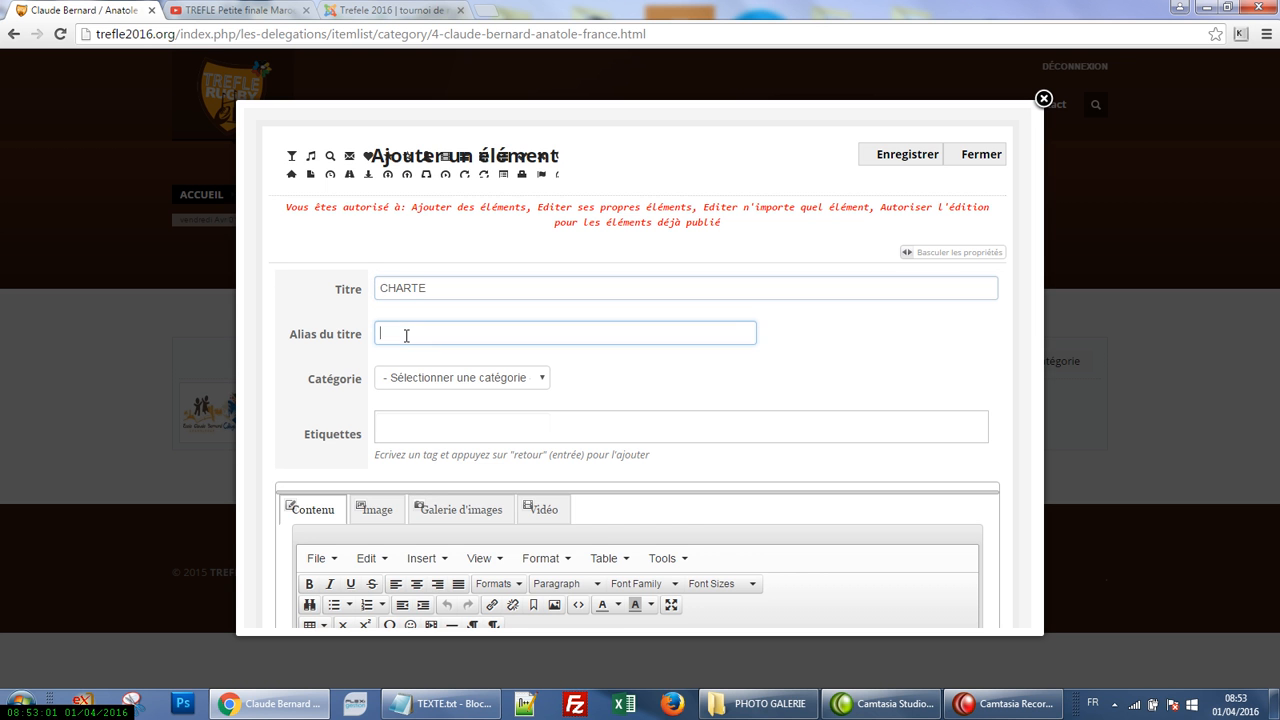
{"action": "left_click", "coordinate": [446, 379]}
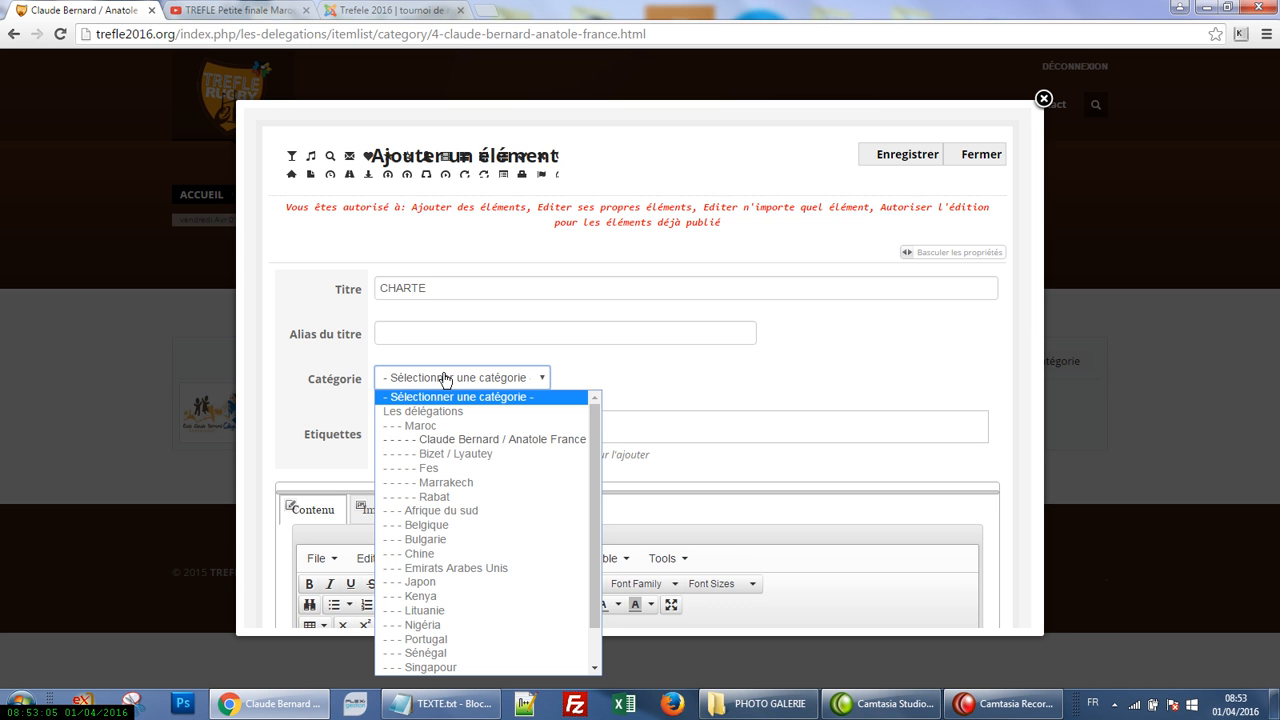
{"action": "left_click", "coordinate": [456, 440]}
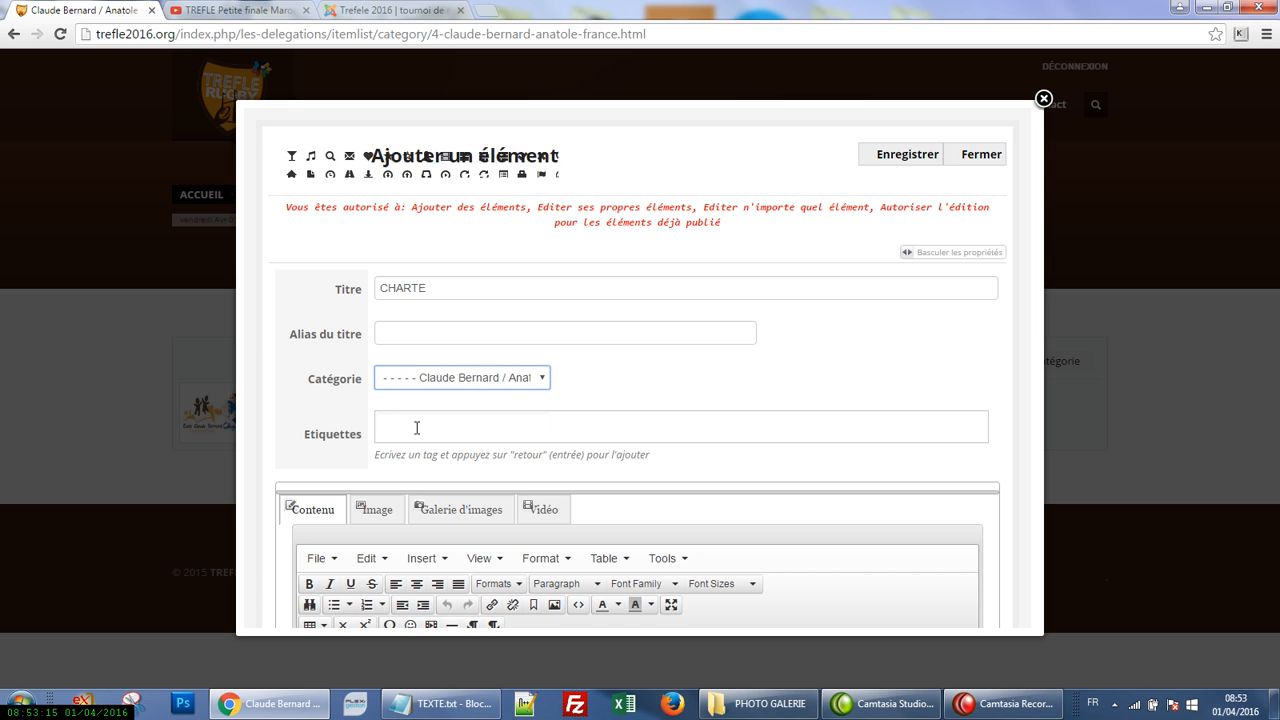
- Copy the whole text of TEXTE.txt from Notepad and paste it into the item's content in the browser
{"action": "scroll", "coordinate": [446, 450], "scroll_direction": "down", "scroll_amount": 3}
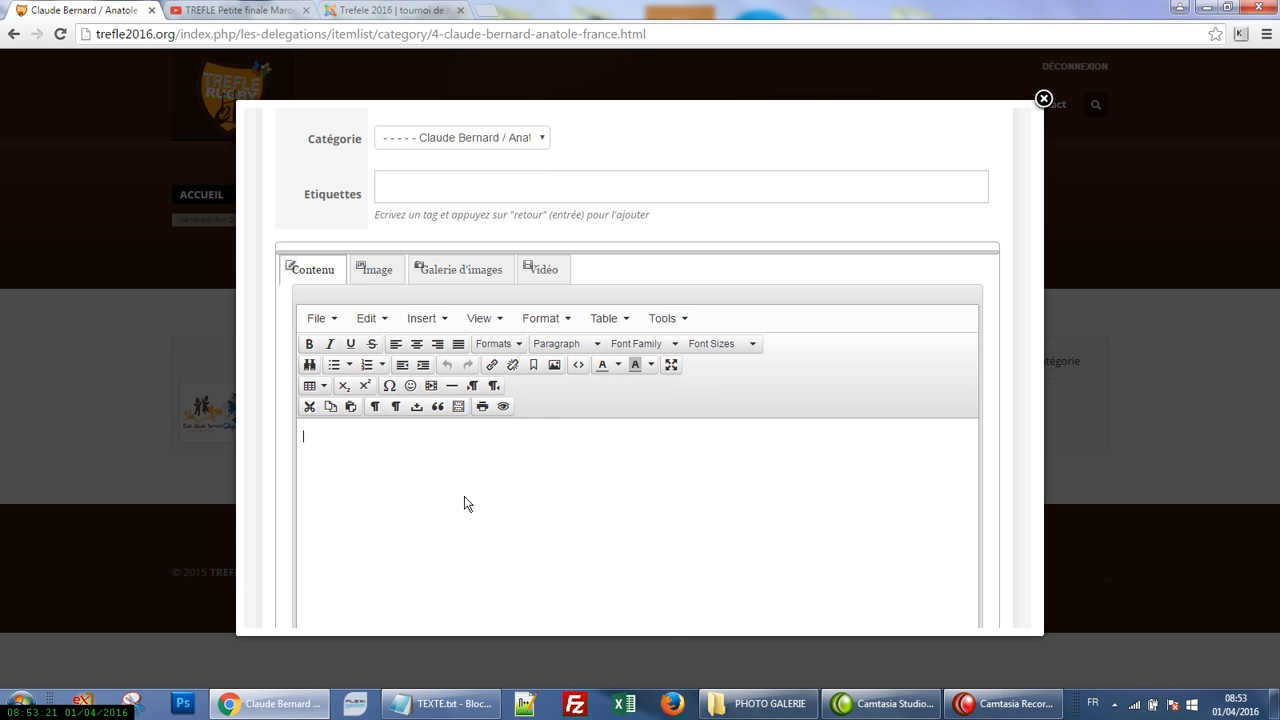
{"action": "left_click", "coordinate": [466, 714]}
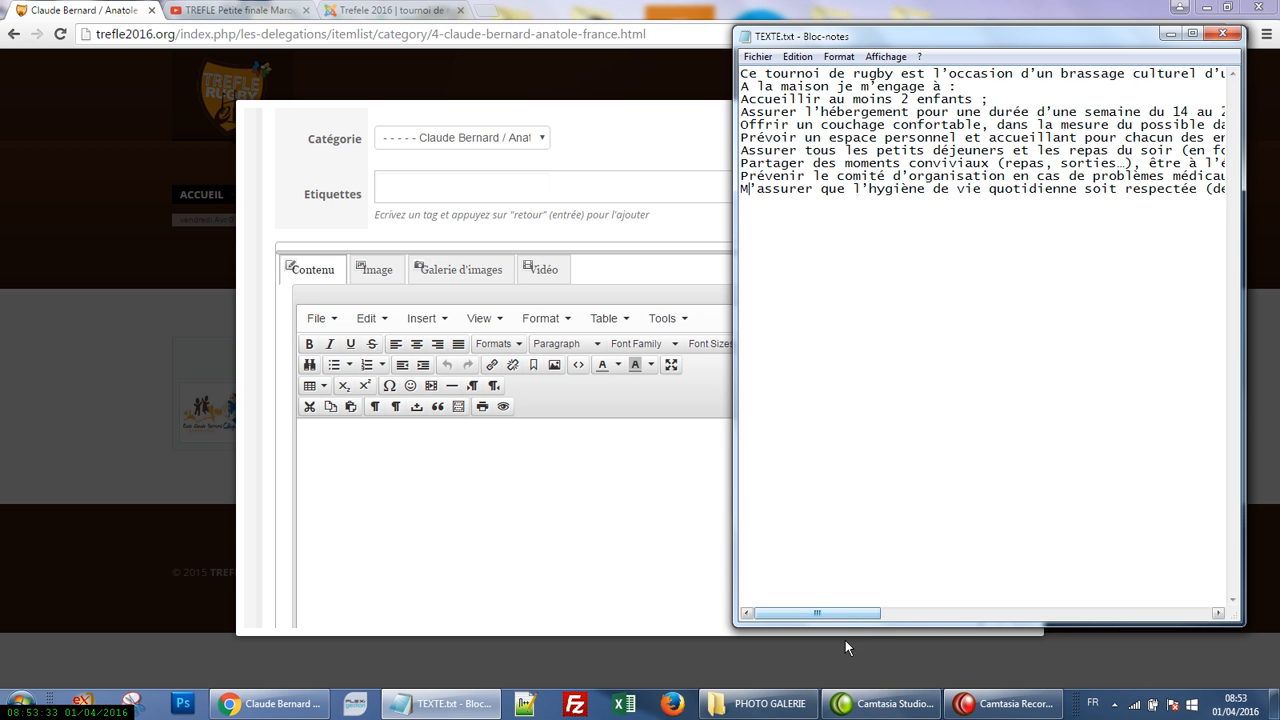
{"action": "right_click", "coordinate": [888, 163]}
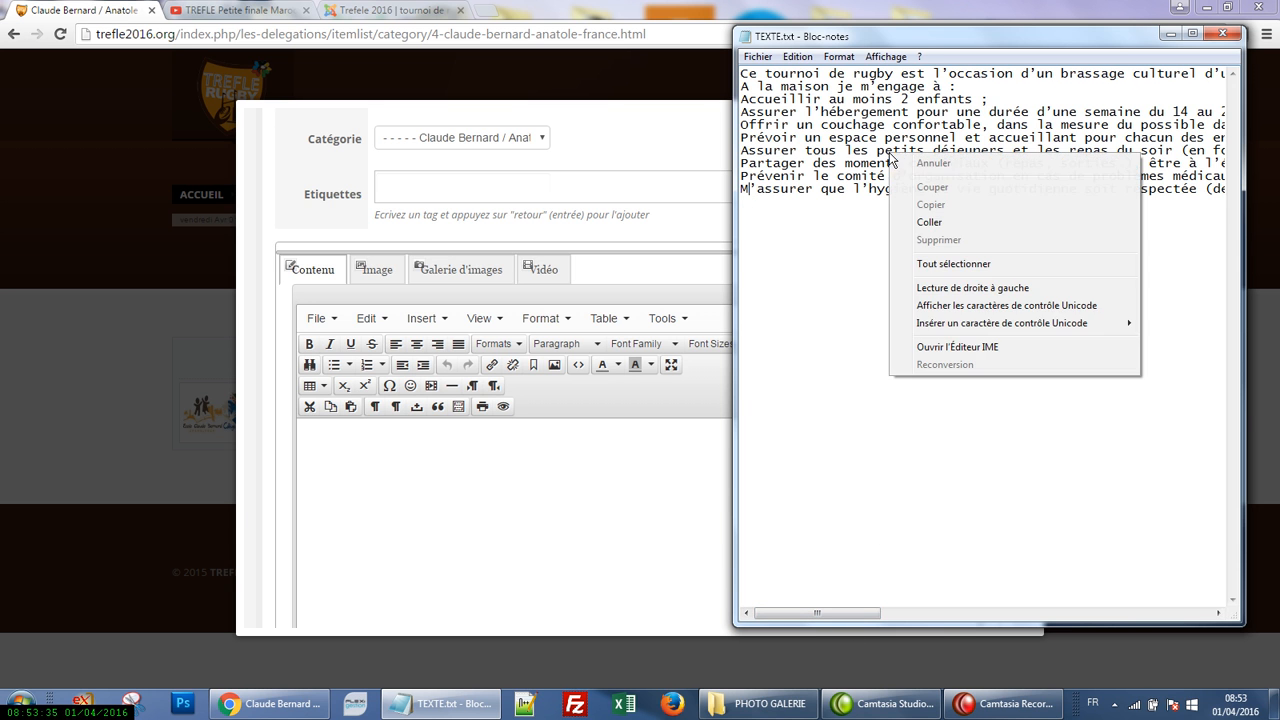
{"action": "left_click", "coordinate": [940, 264]}
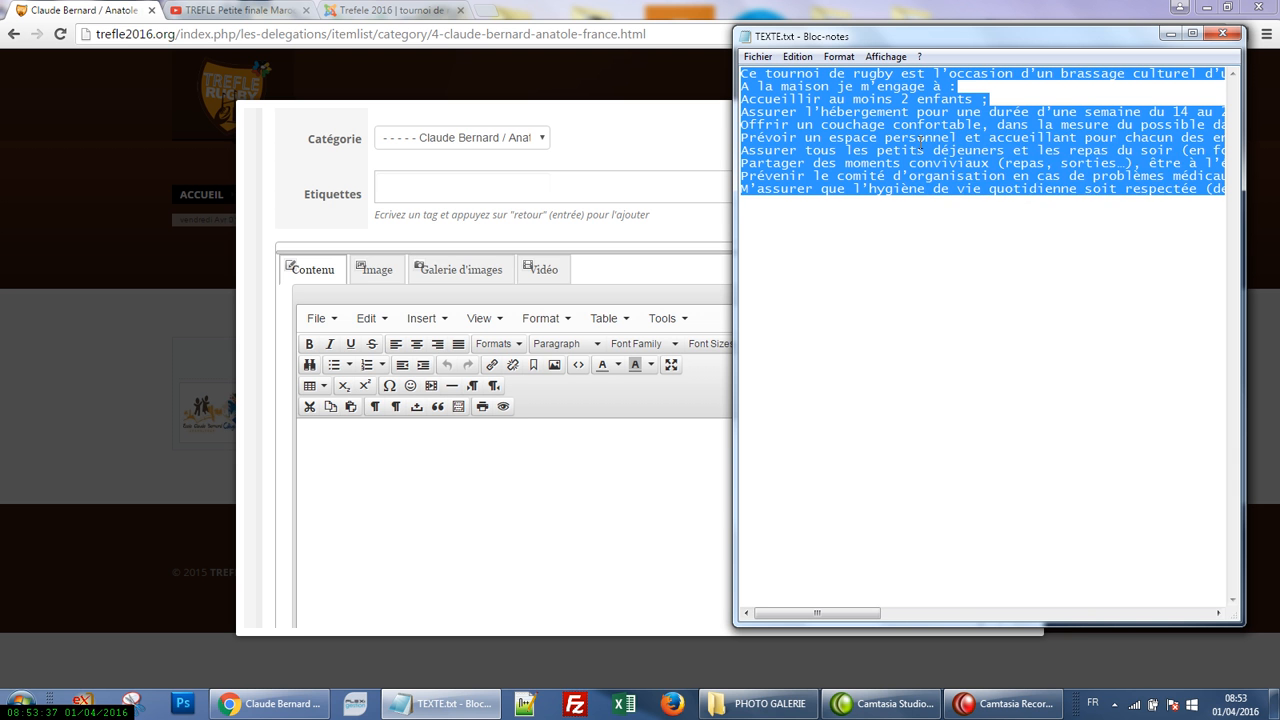
{"action": "right_click", "coordinate": [920, 143]}
{"action": "left_click", "coordinate": [959, 195]}
{"action": "left_click", "coordinate": [310, 437]}
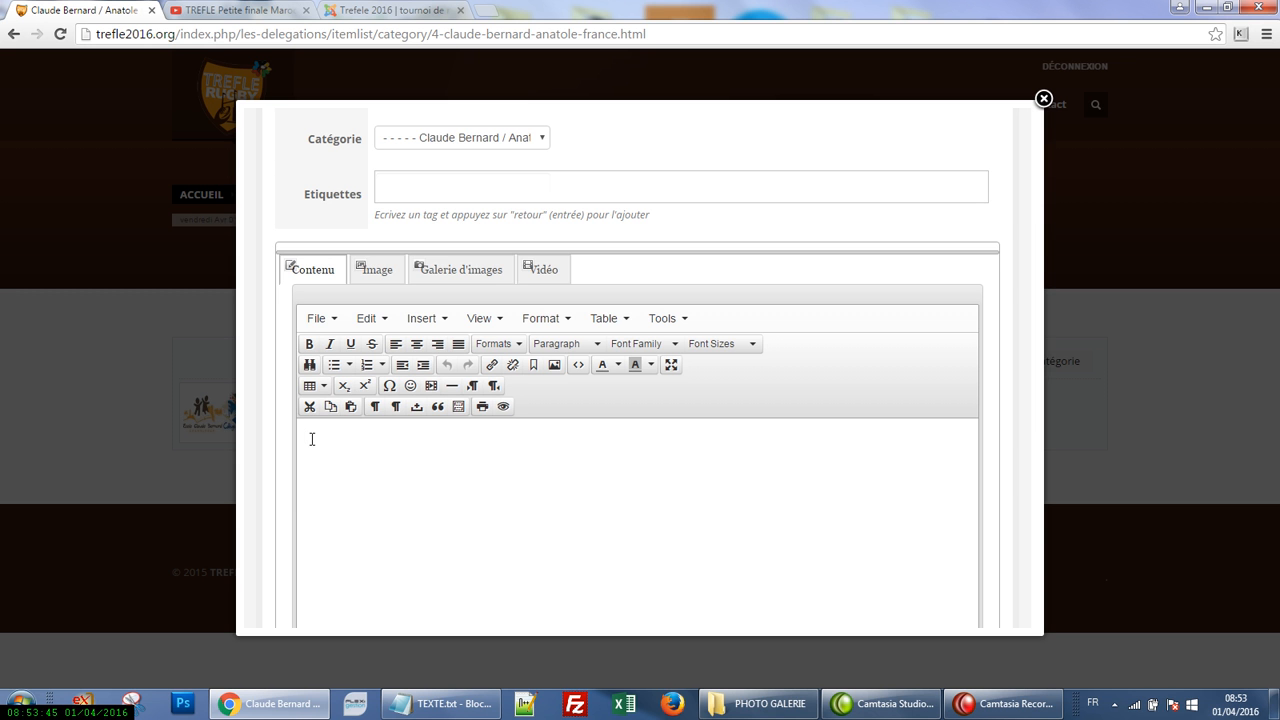
{"action": "type", "text": "Ce tournoi de rugby est l'occasion d'un brassage culturel d'une extrême richesse. Les jeunes des délégations auront la chance d'être accueillis chez vous pour découvrir la vie marocaine. A la maison je m'engage à : Accueillir au moins 2 enfants ; Assurer l'hébergement pour une durée d'une semaine du 14 au 21 mai 2016 (soient 6,7 ou 8 jours) ; Offrir un couchage confortable, dans la mesure du possible dans une chambre (les matelas trop fins sont à éviter) ; Prévoir un espace personnel et accueillant pour chacun des enfants afin d'installer et d'organiser leurs affaires ; Assurer tous les petits déjeuners et les repas du soir (en fonction du programme annoncé). Les repas du midi et les goûters des enfants des délégations seront fournis par le comité d'organisation (sauf les weekends) ; Partager des moments conviviaux (repas, sorties…), être à l'écoute des enfants et essayer au maximum de répondre à leurs besoins ; Prévenir le comité d'organisation en cas de problèmes médicaux ou autres ; M'assurer que l'hygiène de vie quotidienne soit respectée (dents, douche, linge propre…)."}
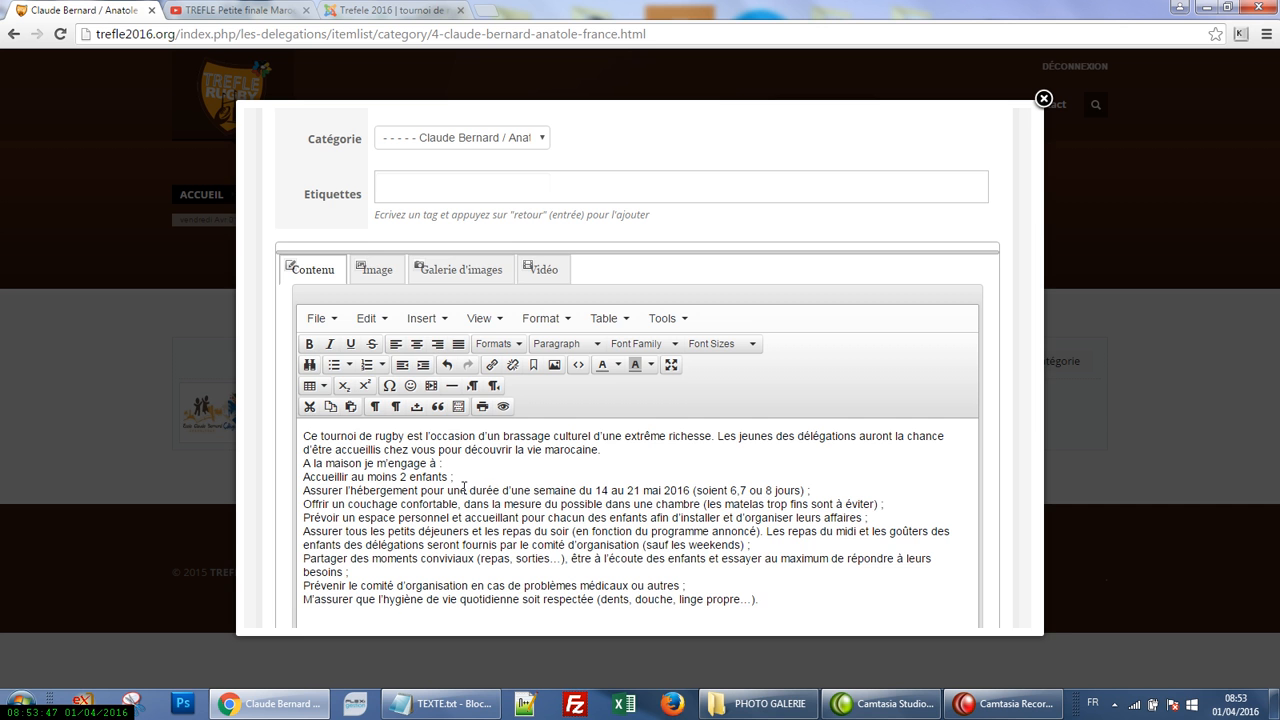
- Insert paragraph breaks before the lines "Accueillir au moins 2 enfants" and "Assurer l'hébergement" in the content
{"action": "left_click", "coordinate": [449, 464]}
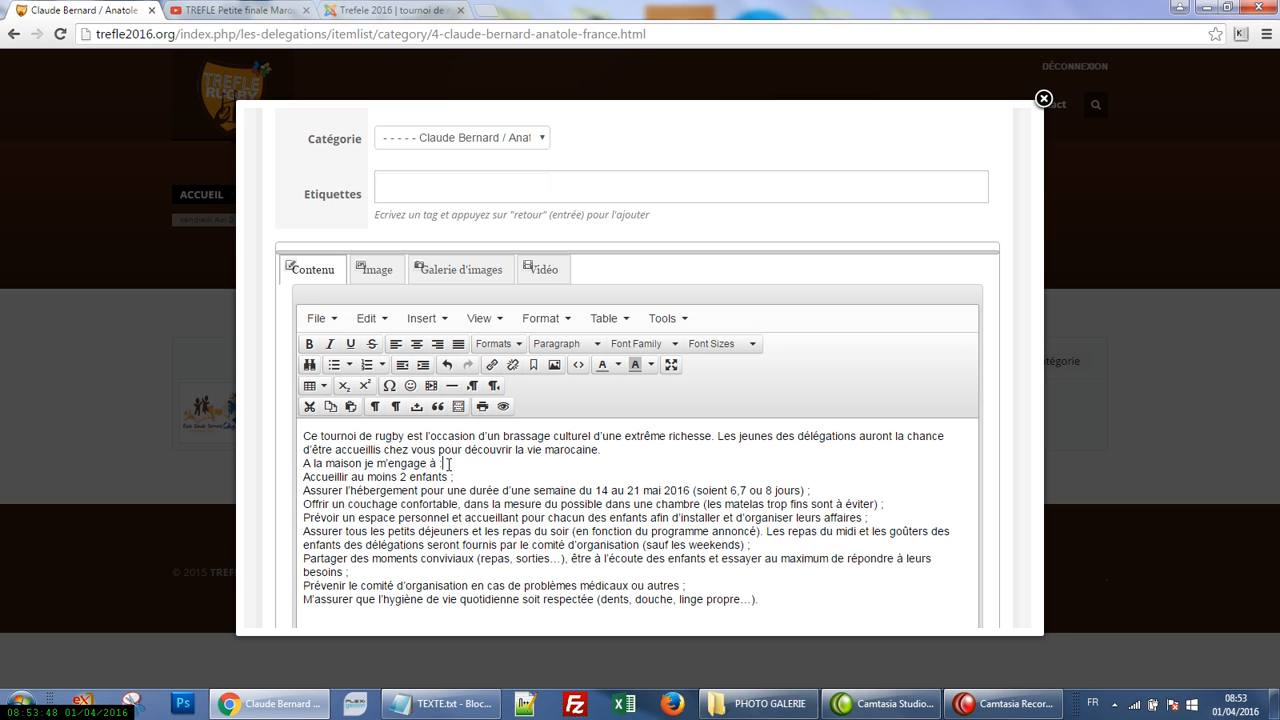
{"action": "left_click", "coordinate": [305, 478]}
{"action": "key", "text": "Return"}
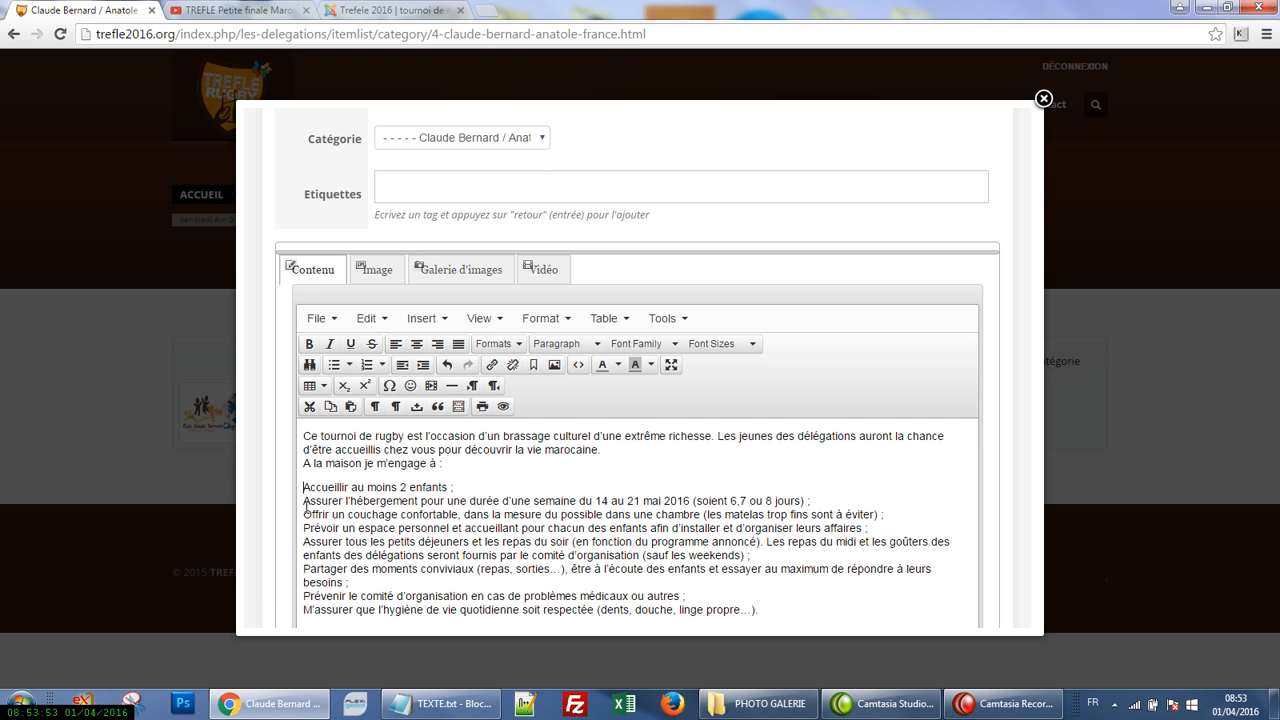
{"action": "left_click", "coordinate": [305, 503]}
{"action": "key", "text": "BackSpace"}
{"action": "key", "text": "Return"}
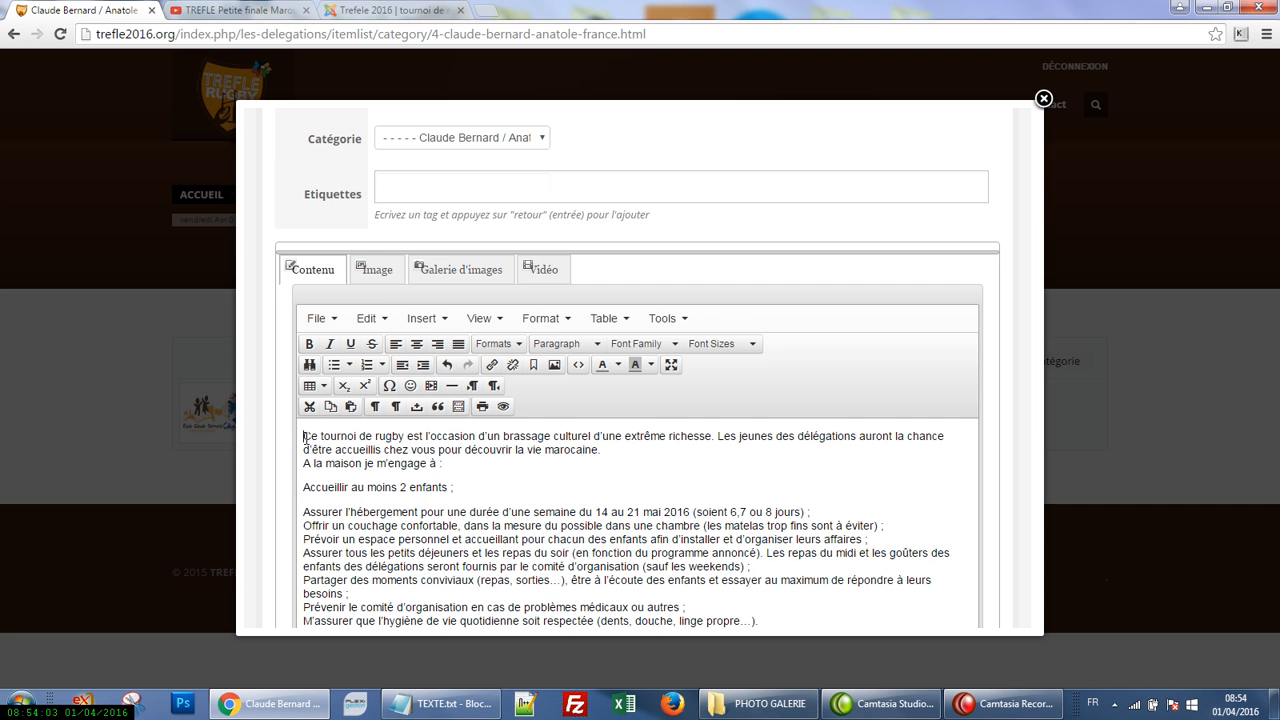
- Save the item with 3.jpg from the PHOTO GALERIE folder as its image and check the saved image
{"action": "left_click", "coordinate": [376, 268]}
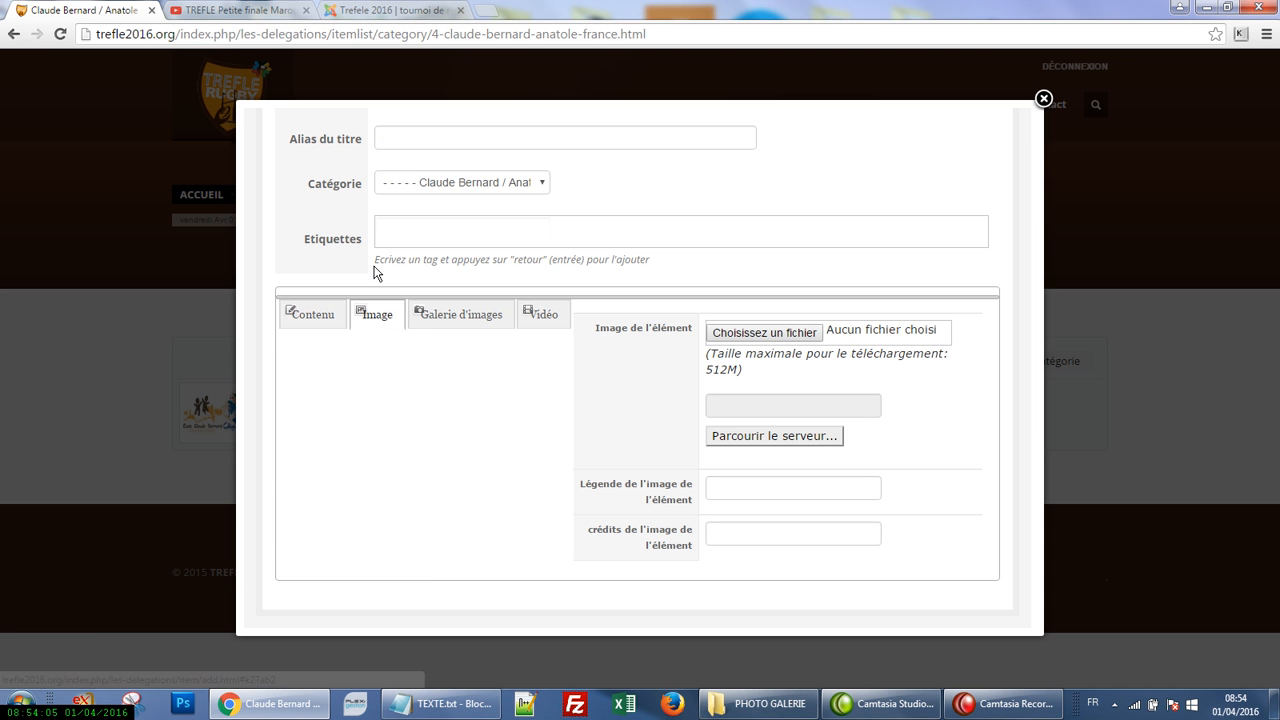
{"action": "left_click", "coordinate": [745, 336]}
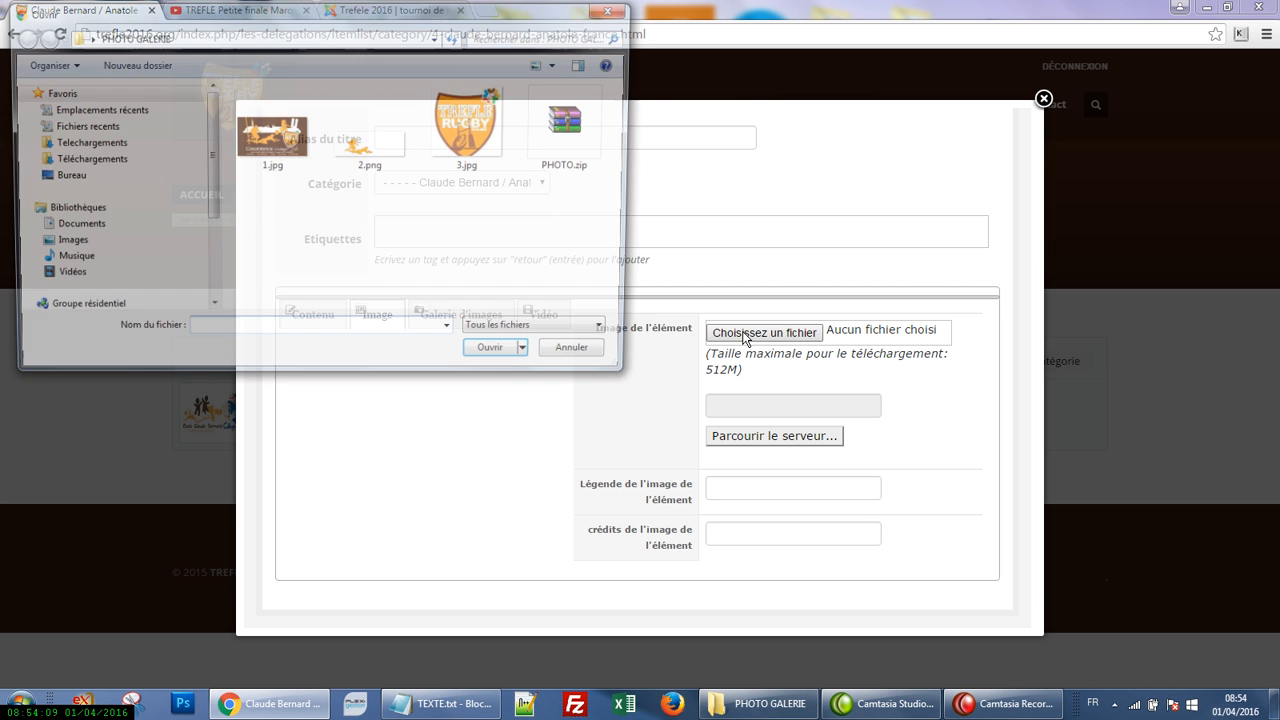
{"action": "left_click", "coordinate": [470, 120]}
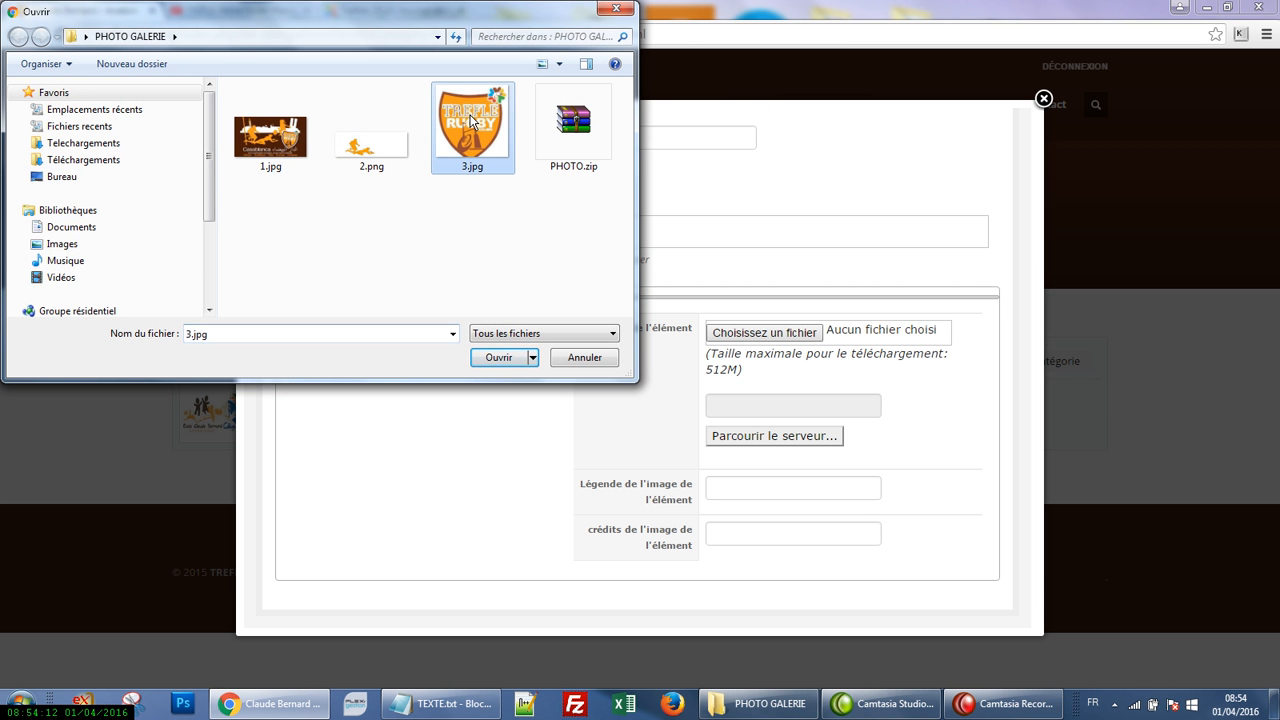
{"action": "left_click", "coordinate": [503, 360]}
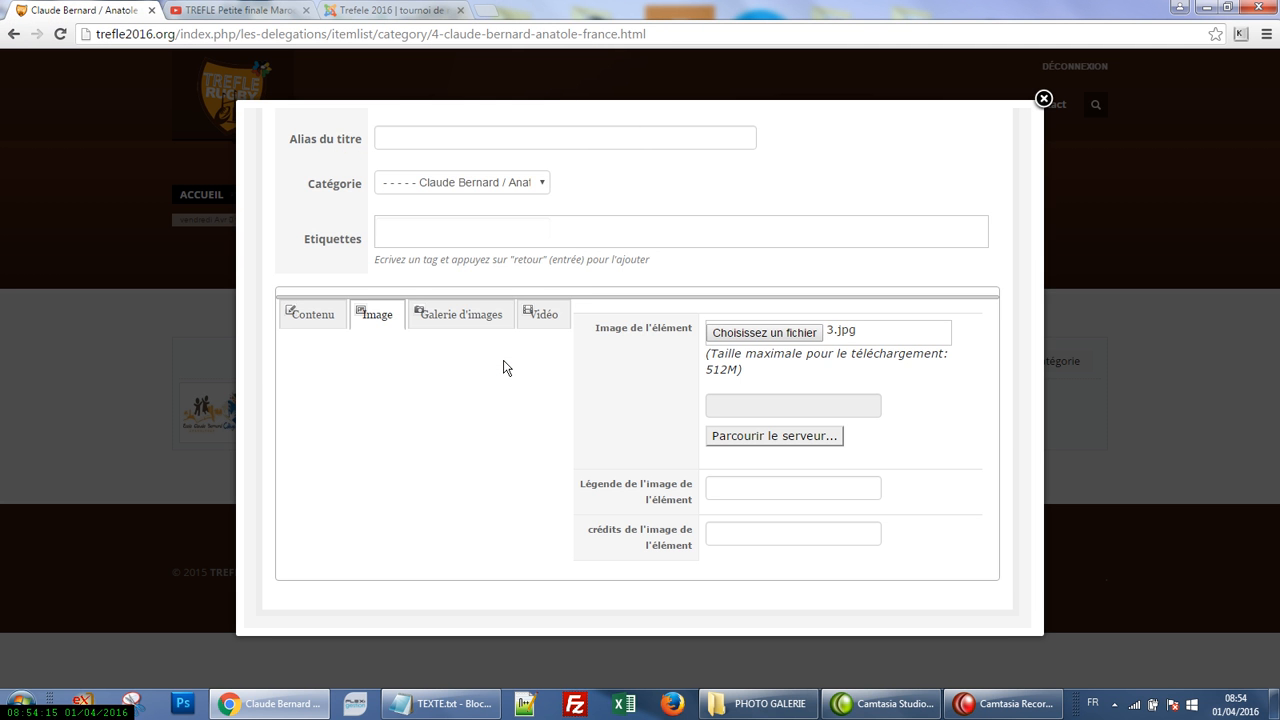
{"action": "scroll", "coordinate": [505, 366], "scroll_direction": "up", "scroll_amount": 3}
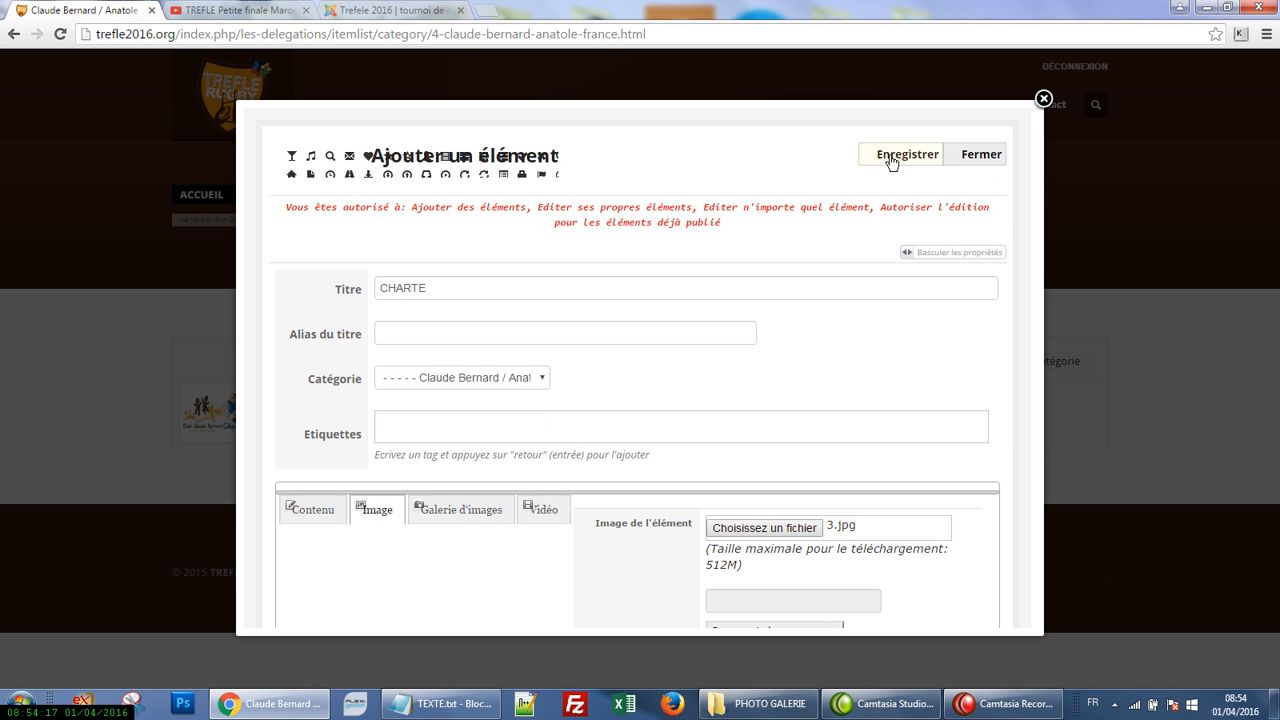
{"action": "left_click", "coordinate": [890, 158]}
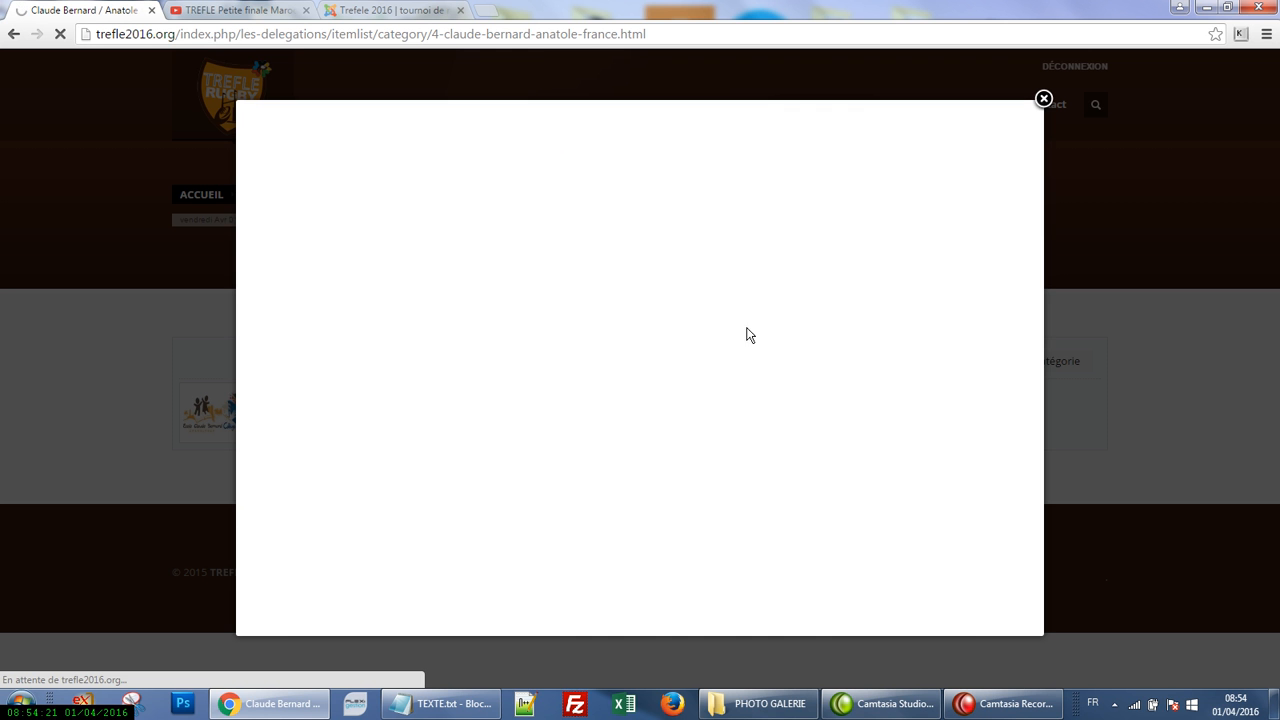
{"action": "scroll", "coordinate": [594, 382], "scroll_direction": "down", "scroll_amount": 5}
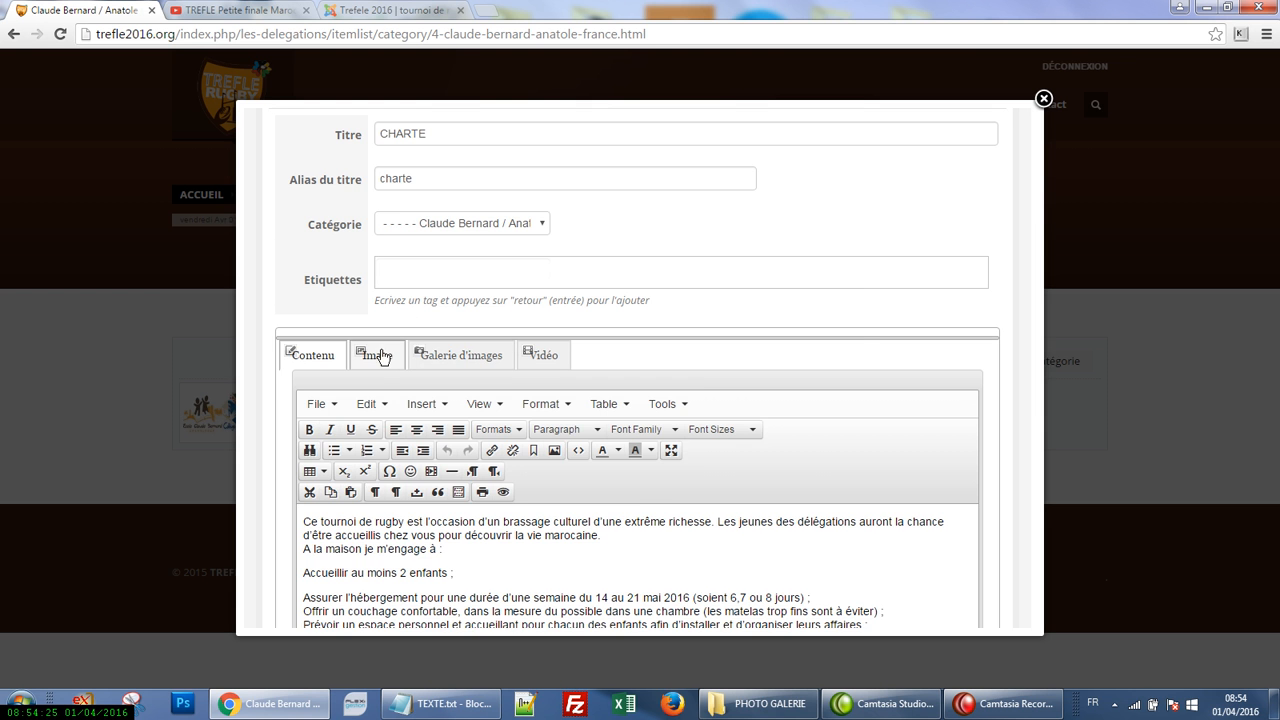
{"action": "left_click", "coordinate": [376, 355]}
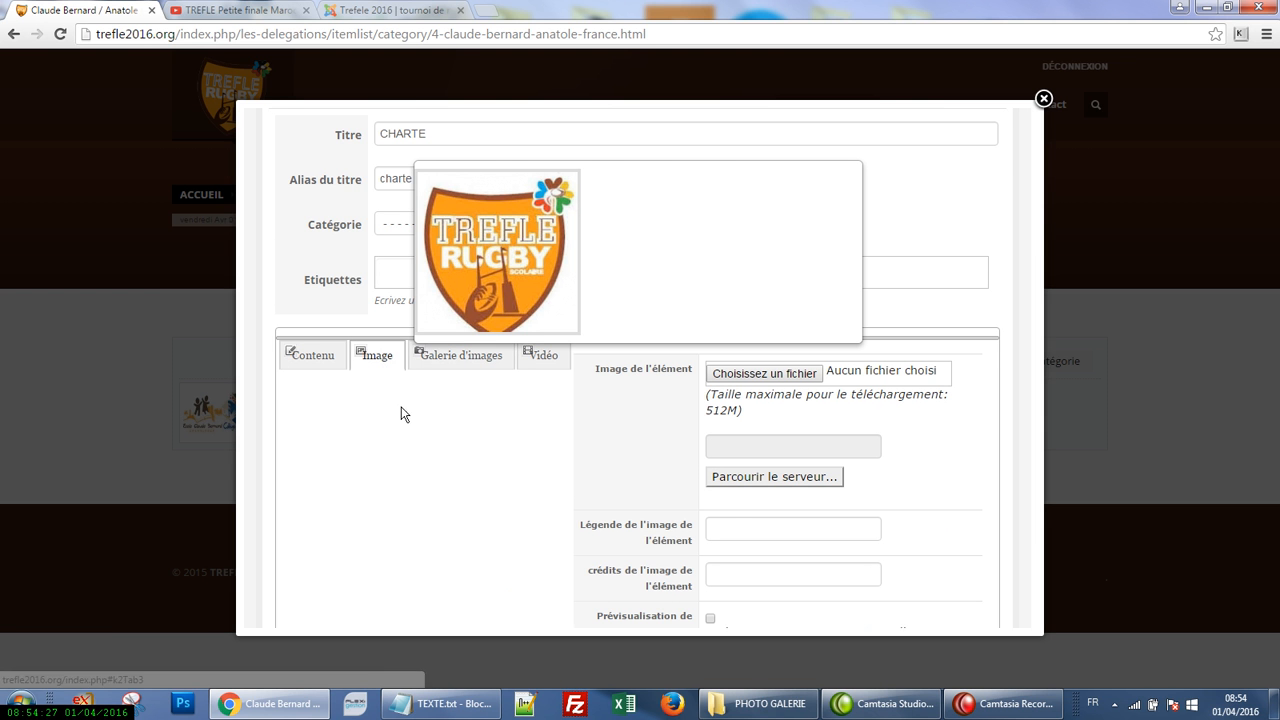
- Save the item with PHOTO.zip as the source of its image gallery and check the uploaded gallery images
{"action": "left_click", "coordinate": [458, 358]}
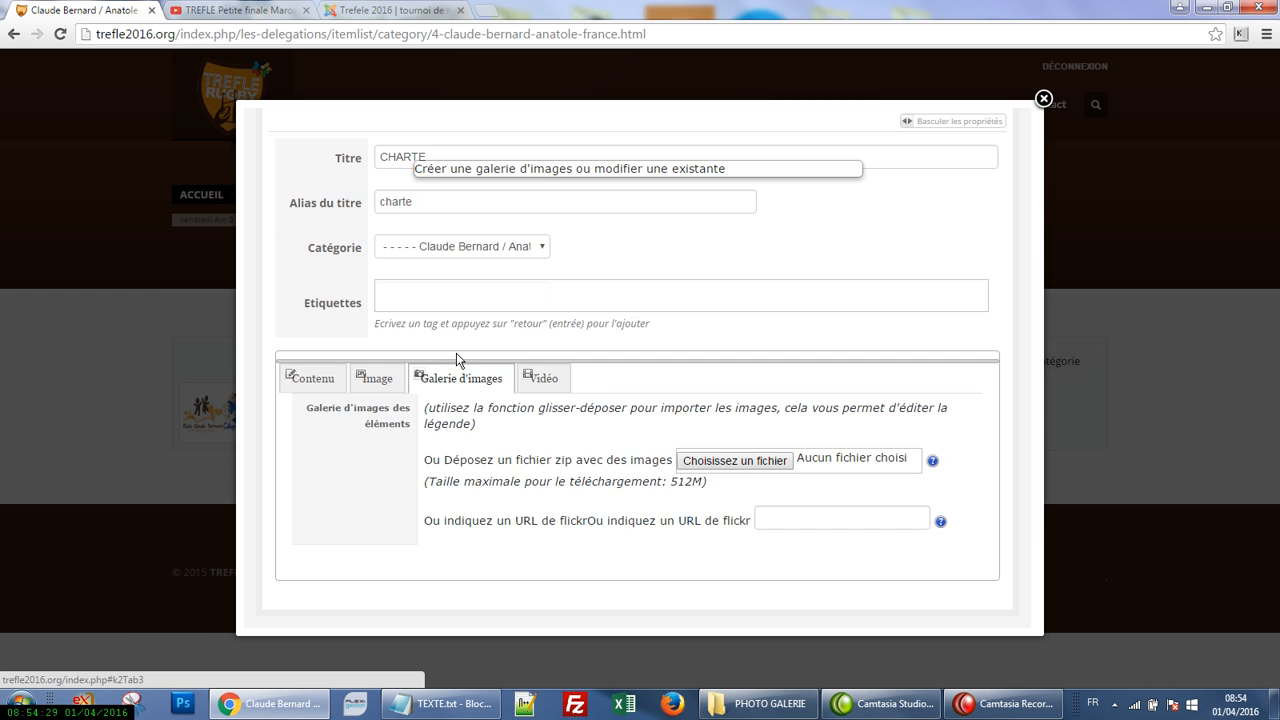
{"action": "left_click", "coordinate": [718, 462]}
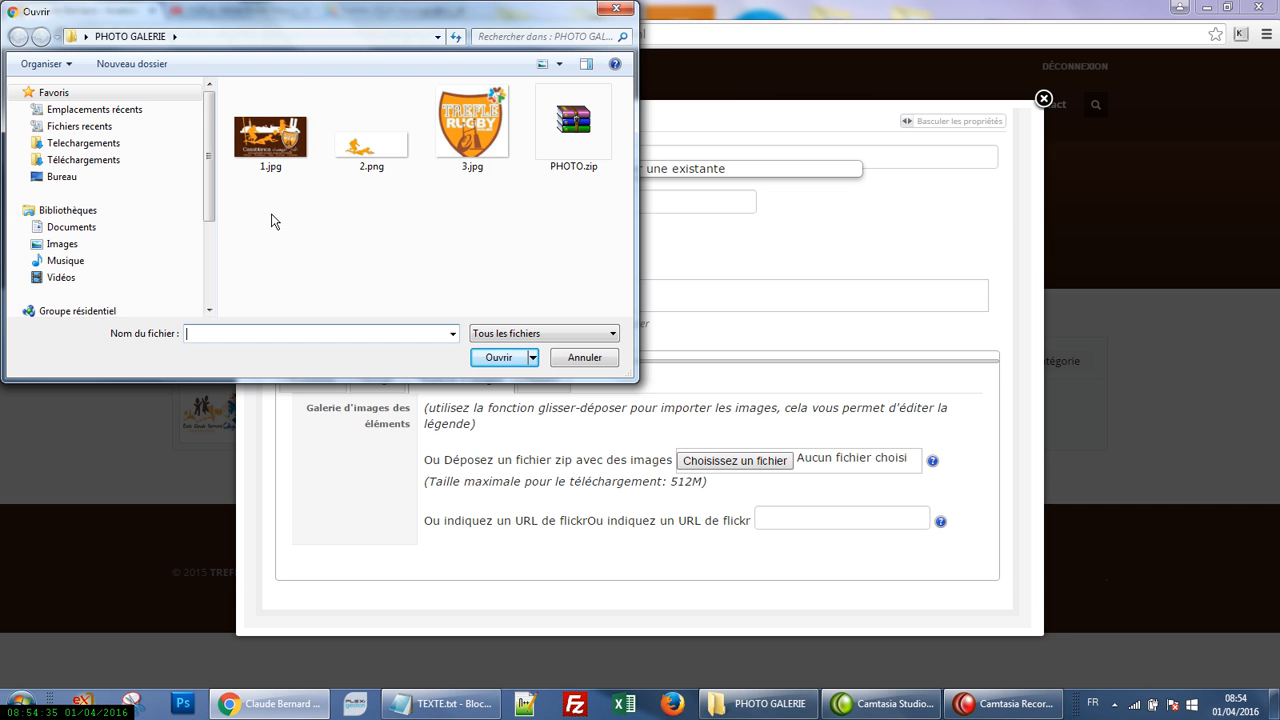
{"action": "left_click", "coordinate": [575, 122]}
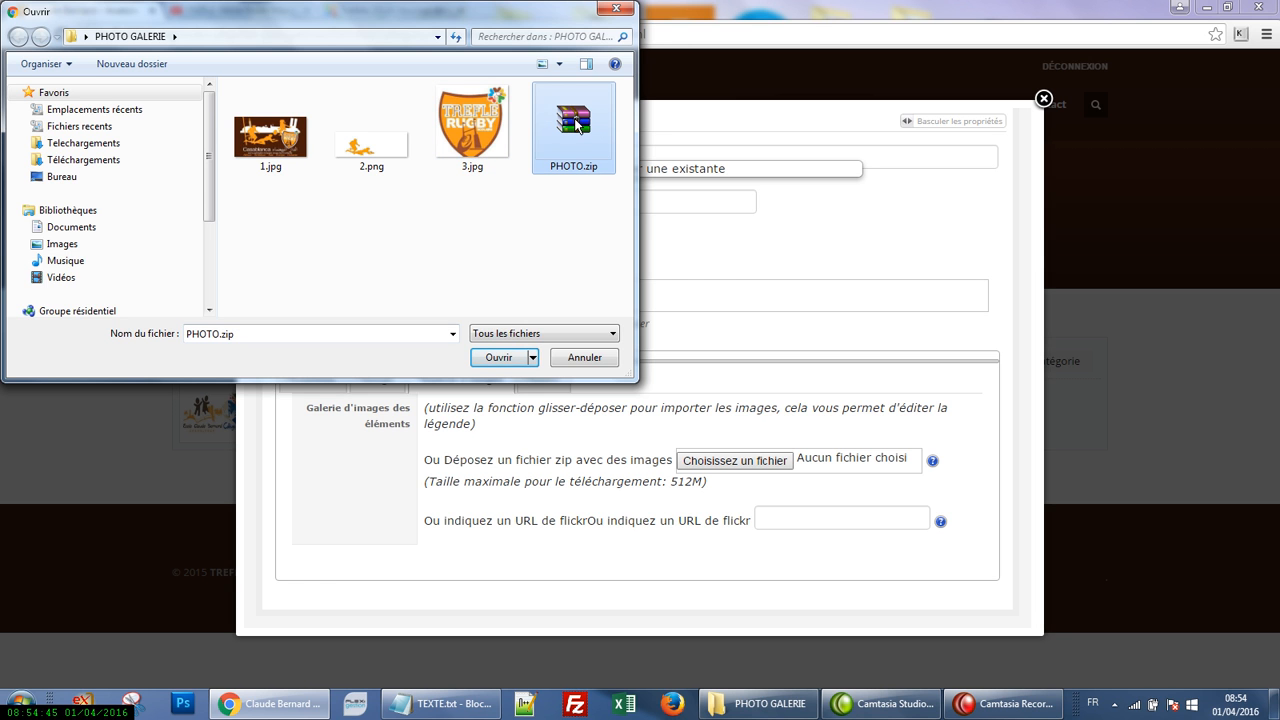
{"action": "left_click", "coordinate": [500, 358]}
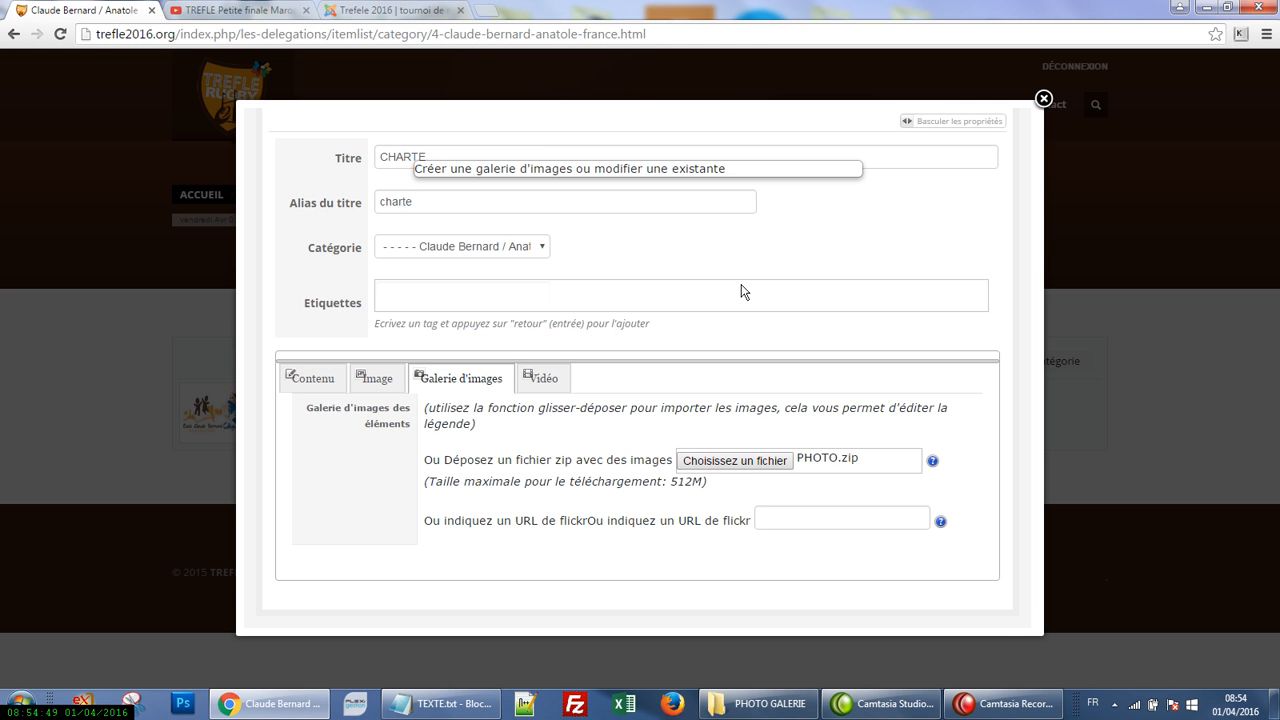
{"action": "scroll", "coordinate": [741, 291], "scroll_direction": "up", "scroll_amount": 3}
{"action": "left_click", "coordinate": [907, 184]}
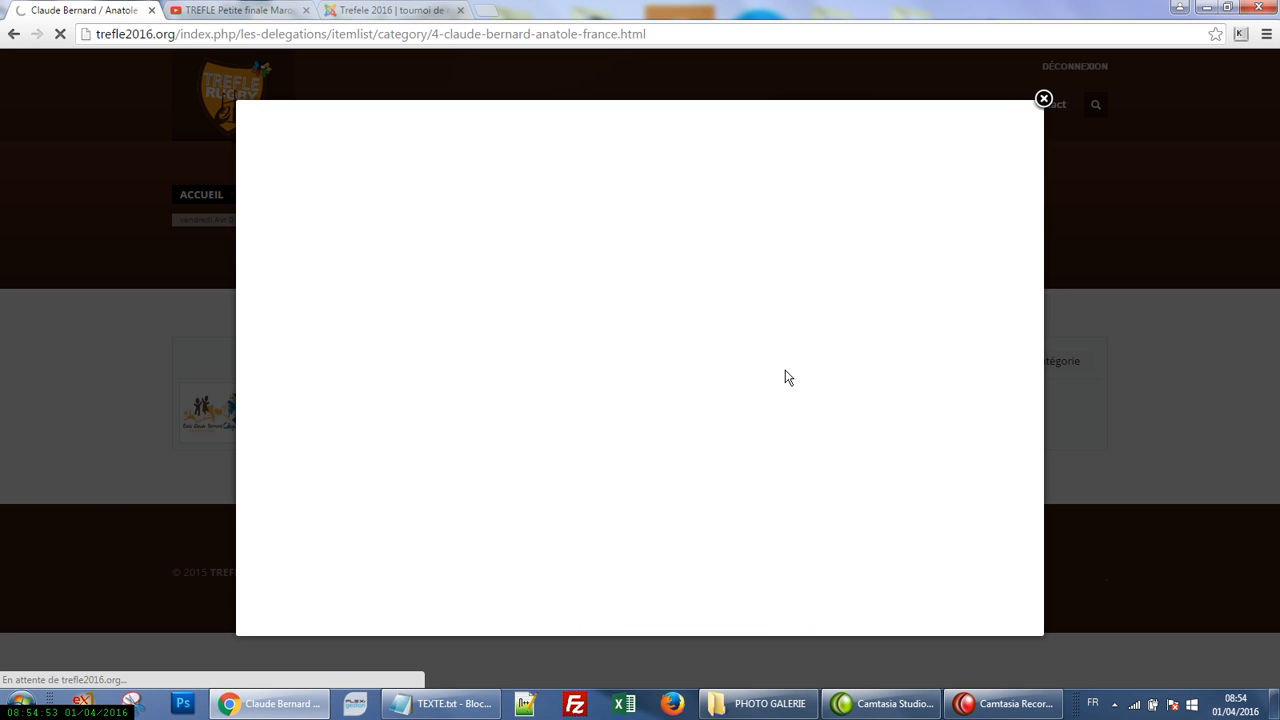
{"action": "scroll", "coordinate": [720, 390], "scroll_direction": "down", "scroll_amount": 2}
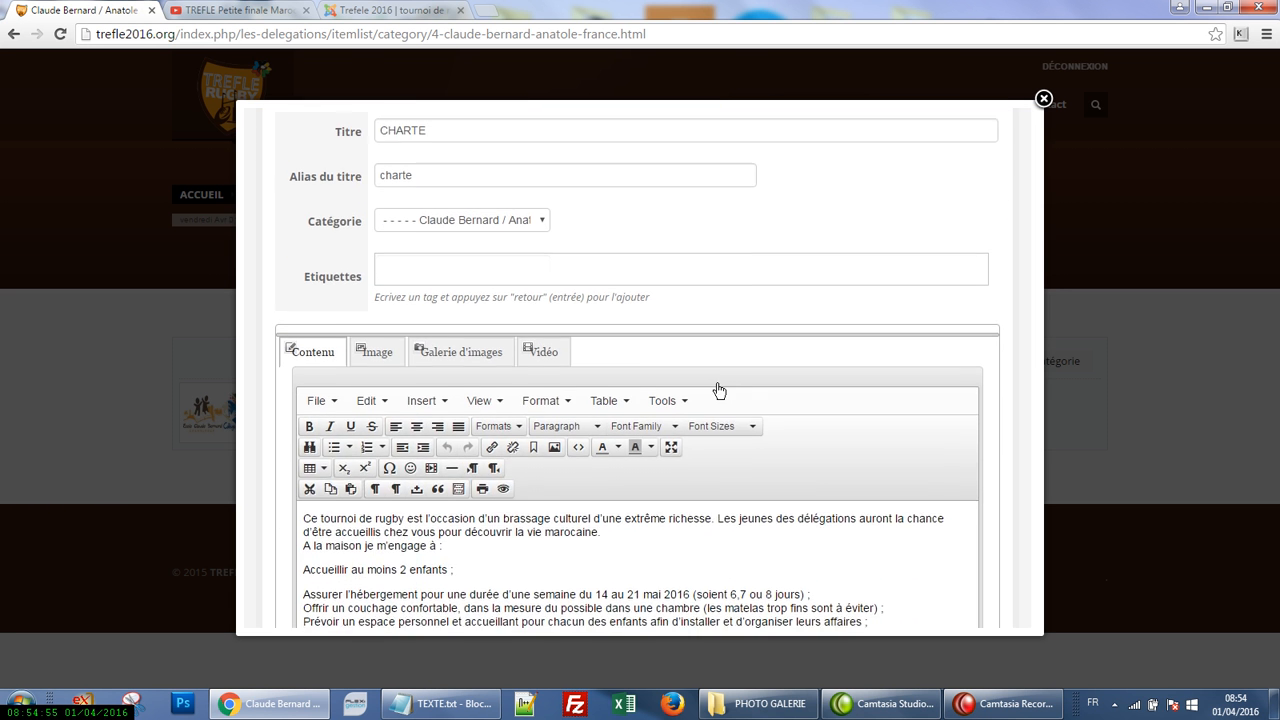
{"action": "scroll", "coordinate": [720, 390], "scroll_direction": "down", "scroll_amount": 1}
{"action": "left_click", "coordinate": [460, 278]}
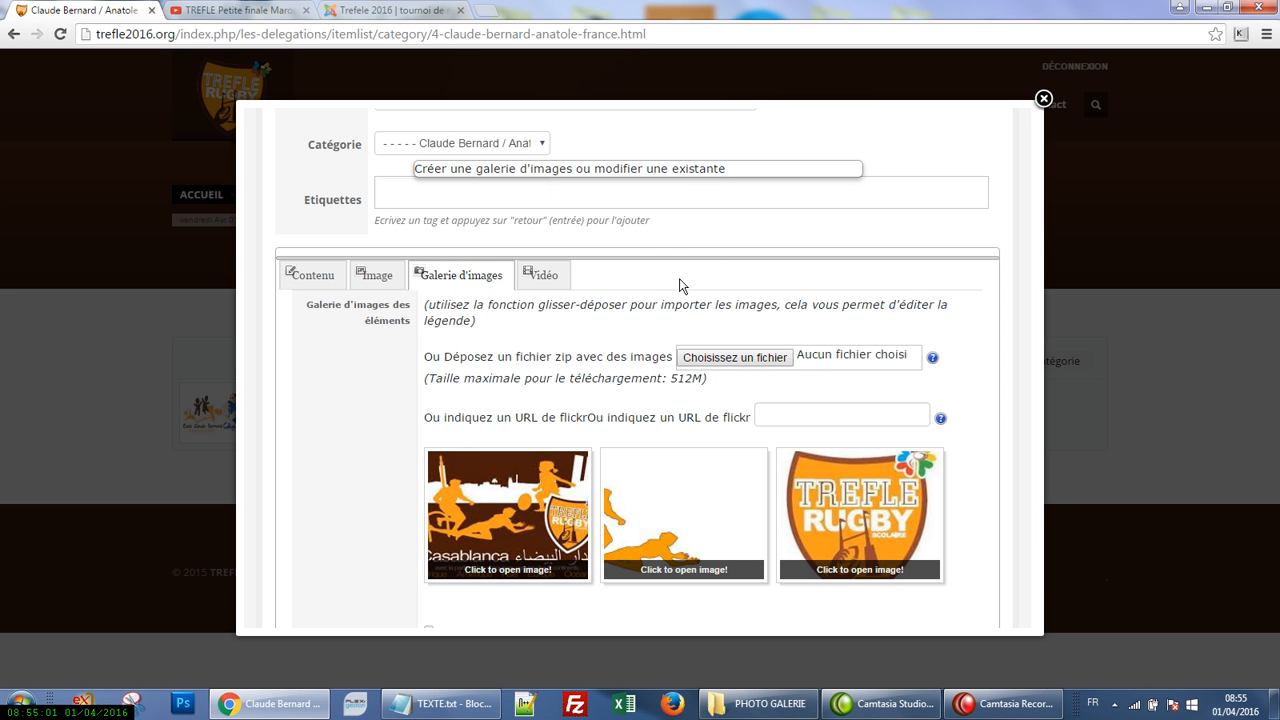
{"action": "scroll", "coordinate": [679, 284], "scroll_direction": "up", "scroll_amount": 1}
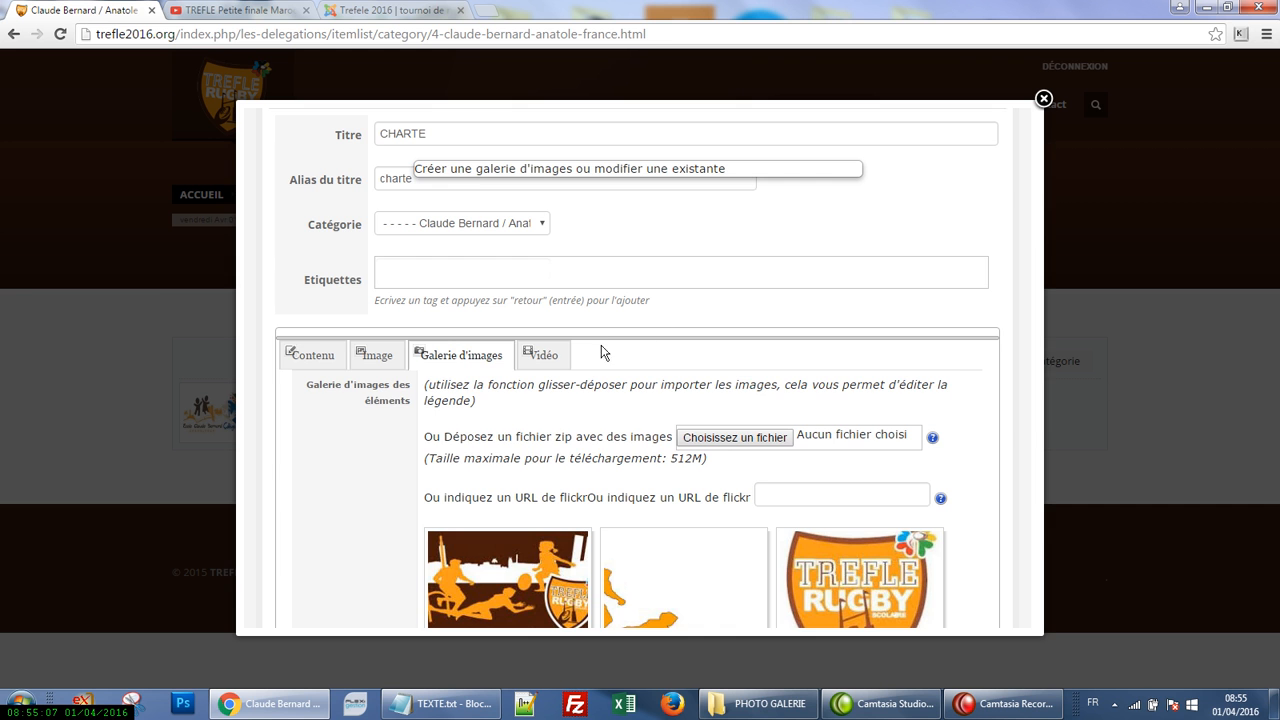
- Open the item's video settings, then switch to the YouTube page and copy the video identifier oOK3aR8VkEU from its address
{"action": "left_click", "coordinate": [556, 360]}
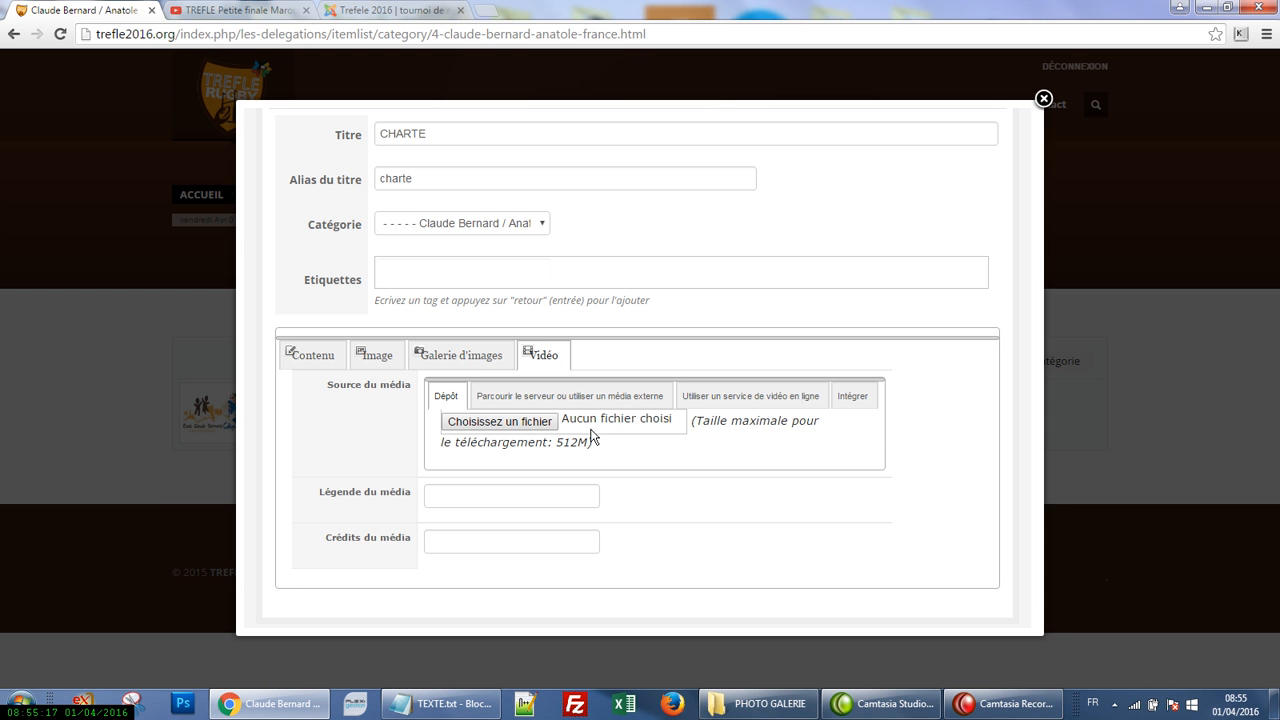
{"action": "left_click", "coordinate": [267, 17]}
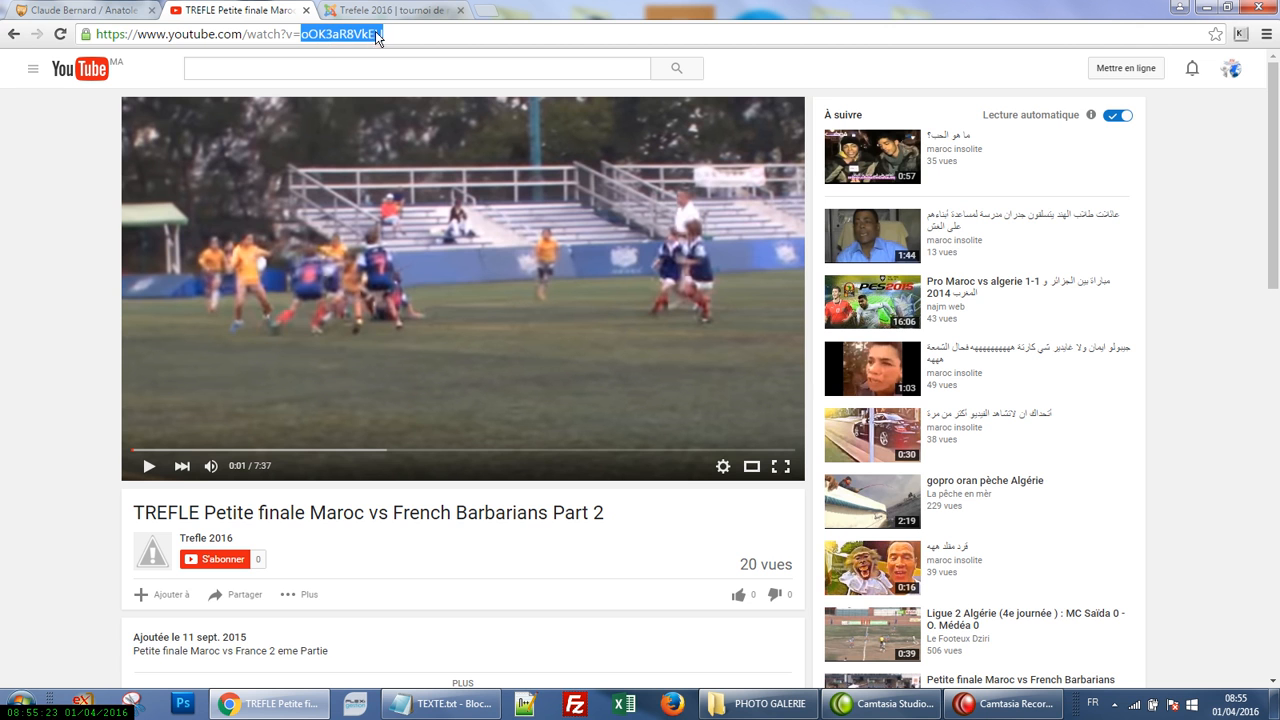
{"action": "left_click", "coordinate": [309, 34]}
{"action": "left_click_drag", "start_coordinate": [315, 34], "coordinate": [385, 32]}
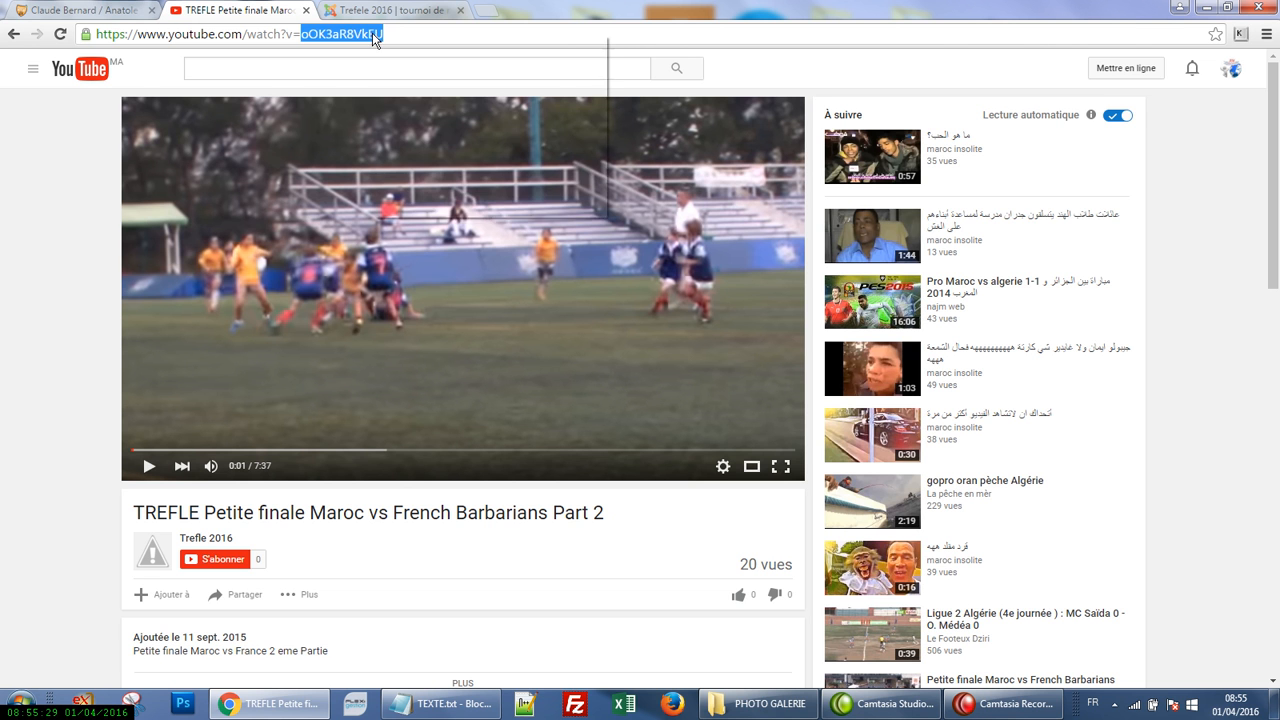
{"action": "right_click", "coordinate": [374, 40]}
{"action": "left_click", "coordinate": [403, 92]}
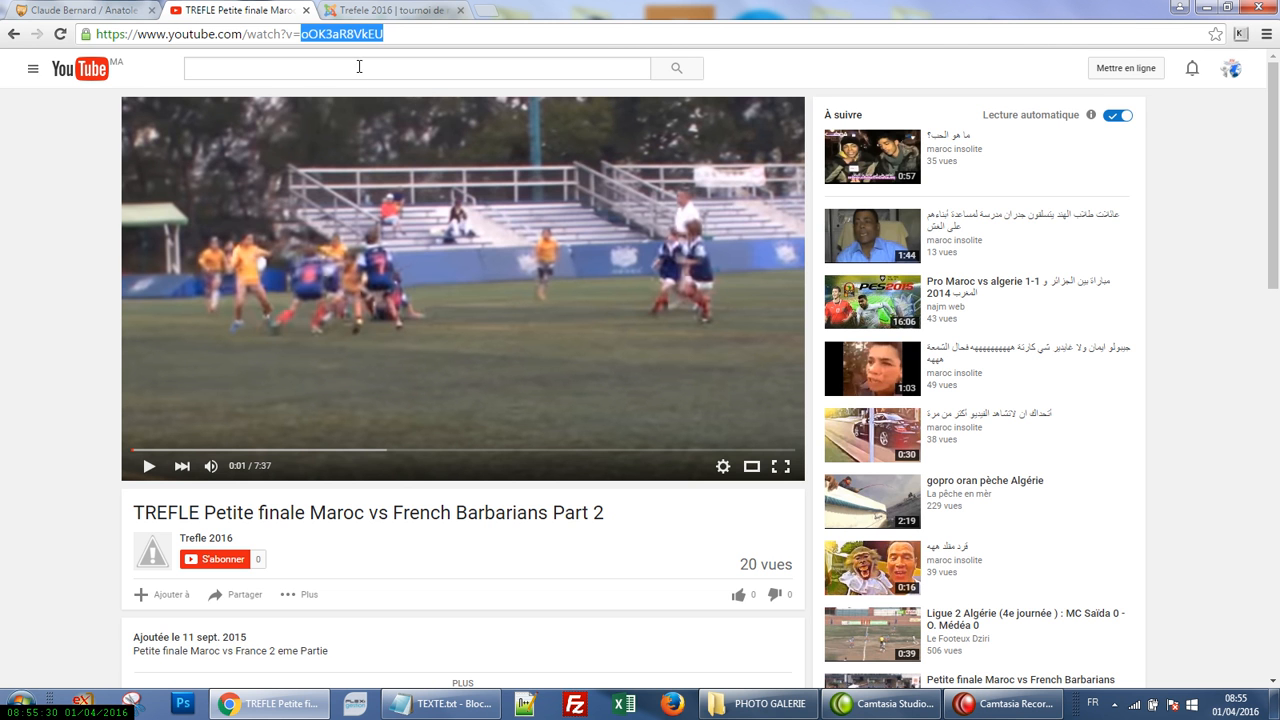
- Back in the CHARTE item, set the media source to the online video service YouTube with the identifier oOK3aR8VkEU
{"action": "left_click", "coordinate": [112, 14]}
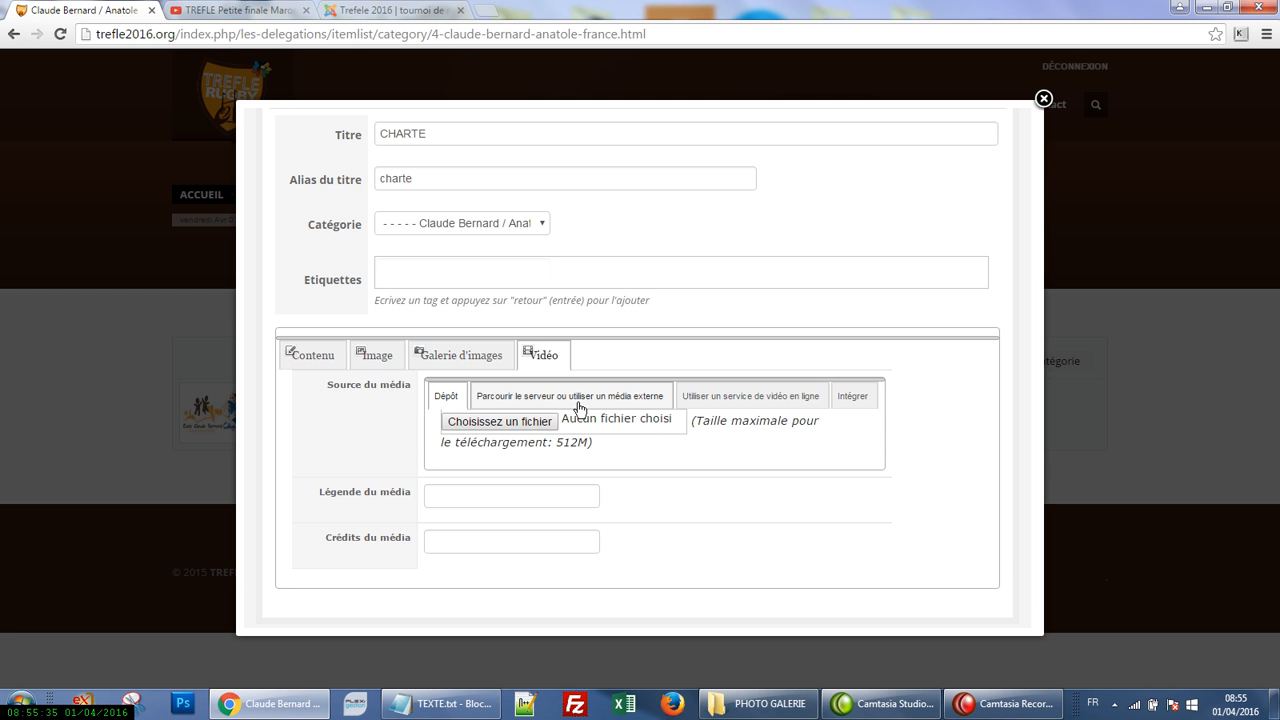
{"action": "left_click", "coordinate": [699, 400]}
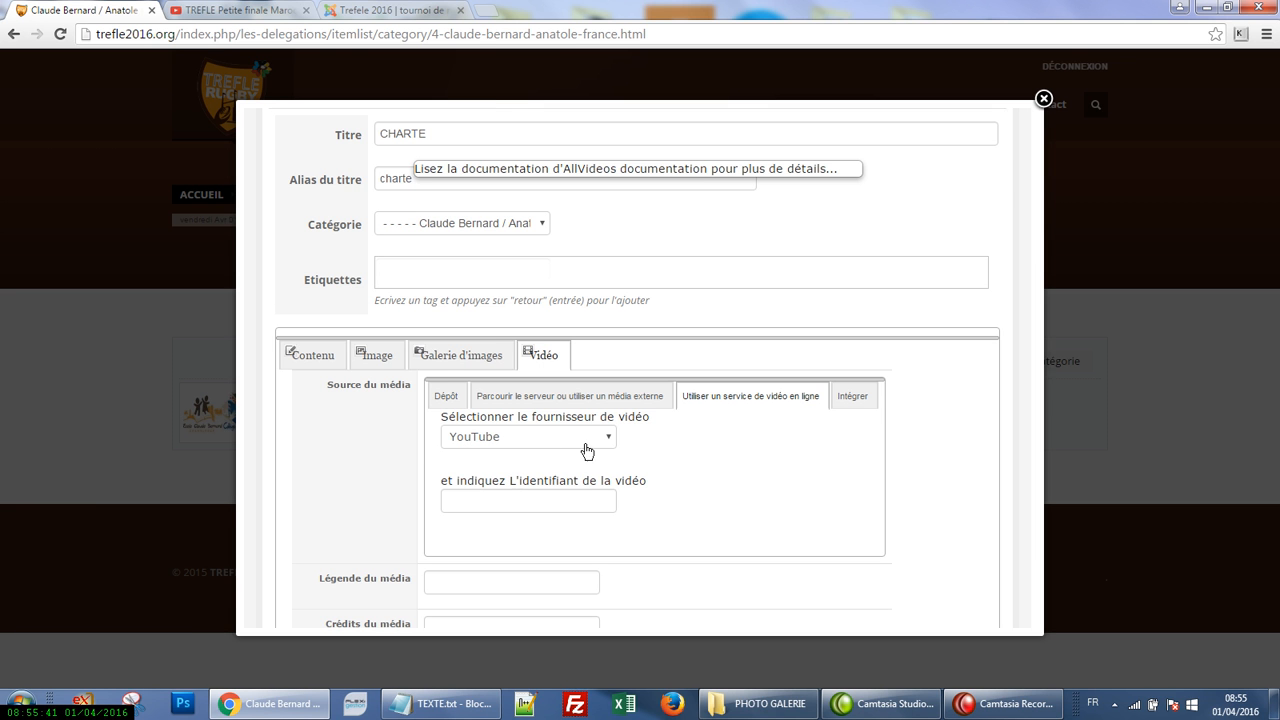
{"action": "left_click", "coordinate": [613, 438]}
{"action": "left_click", "coordinate": [613, 440]}
{"action": "left_click", "coordinate": [465, 506]}
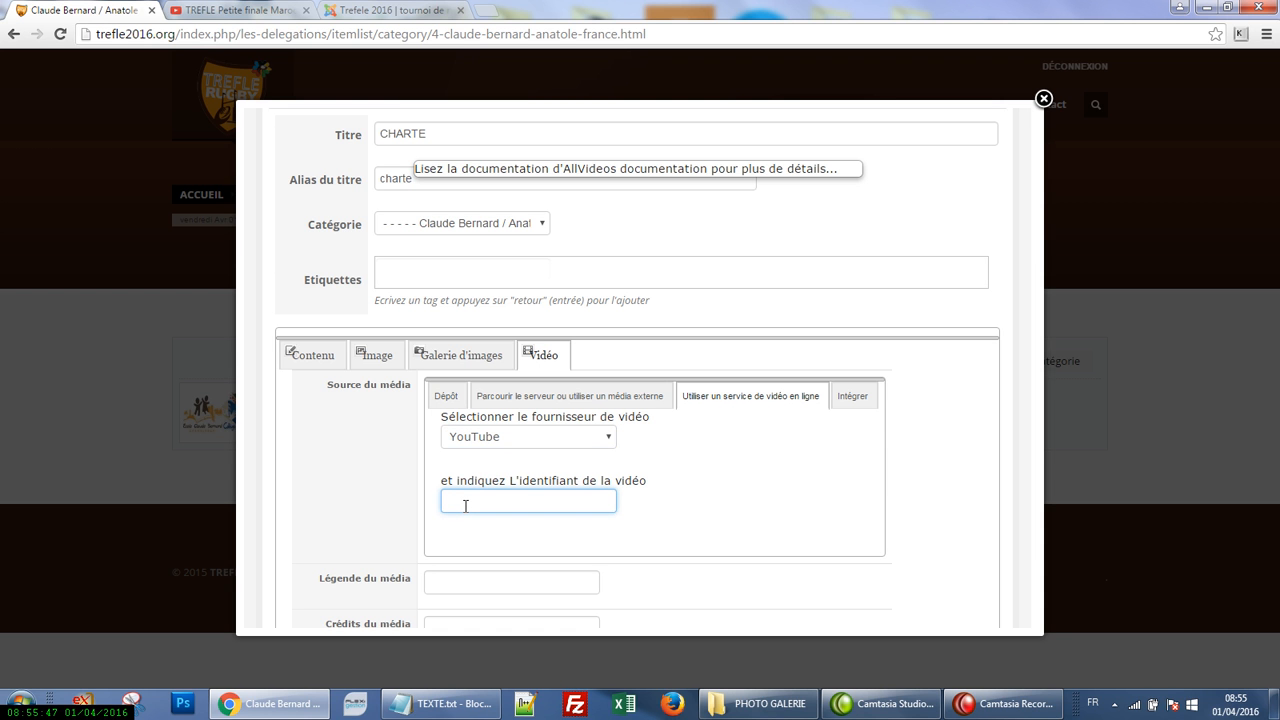
{"action": "key", "text": "ctrl+v"}
- Caption the media "VIDEO 1/2 FINALE", save the CHARTE item and close its editor
{"action": "scroll", "coordinate": [455, 515], "scroll_direction": "down", "scroll_amount": 2}
{"action": "left_click", "coordinate": [449, 504]}
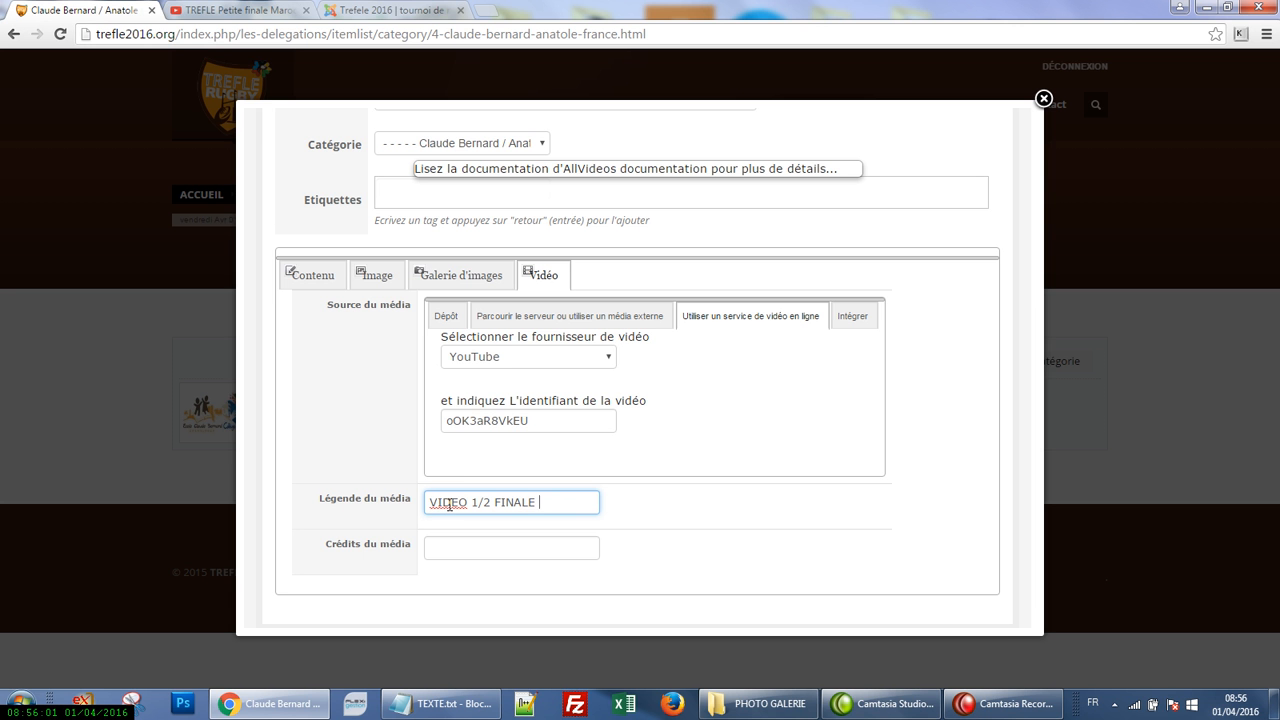
{"action": "scroll", "coordinate": [463, 502], "scroll_direction": "up", "scroll_amount": 4}
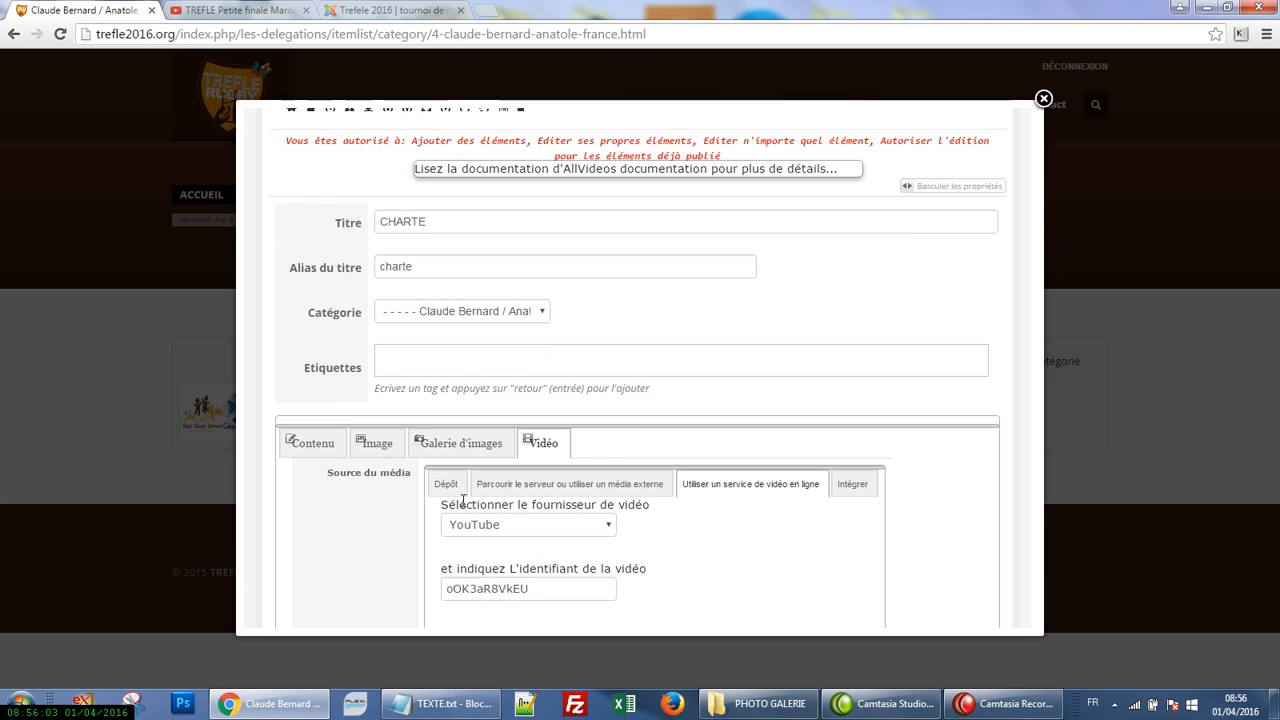
{"action": "left_click", "coordinate": [903, 241]}
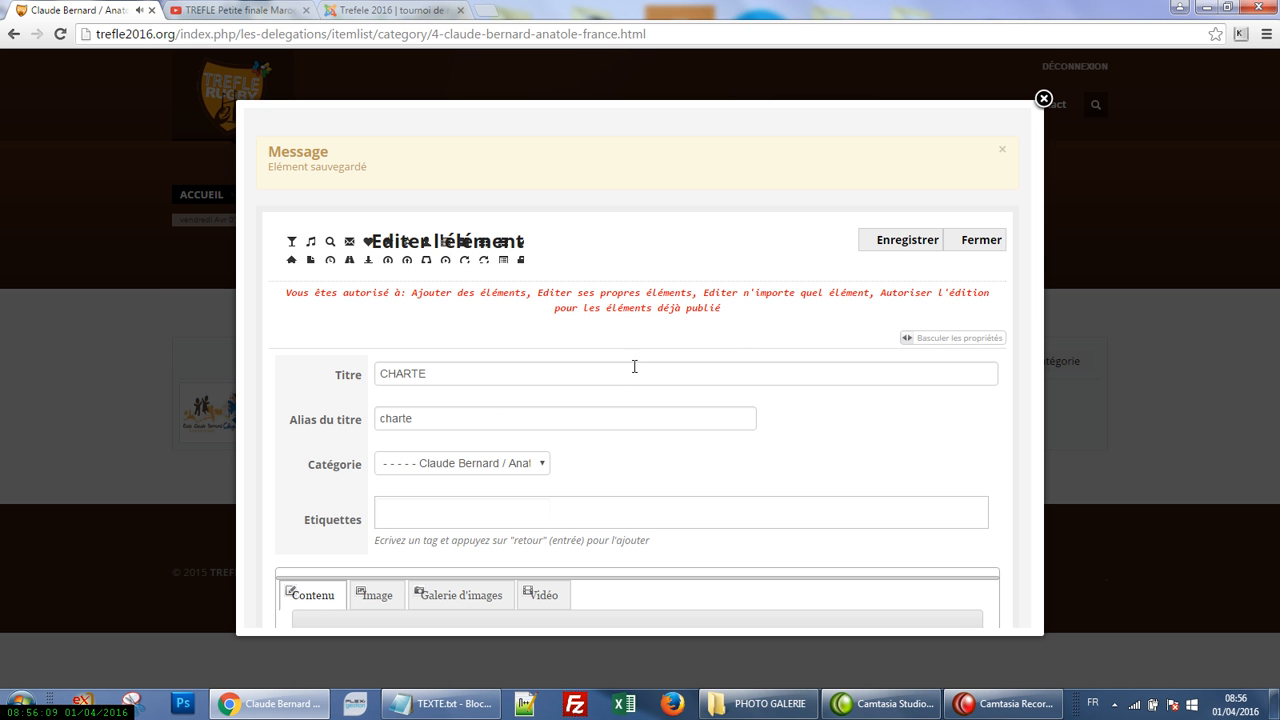
{"action": "left_click", "coordinate": [978, 243]}
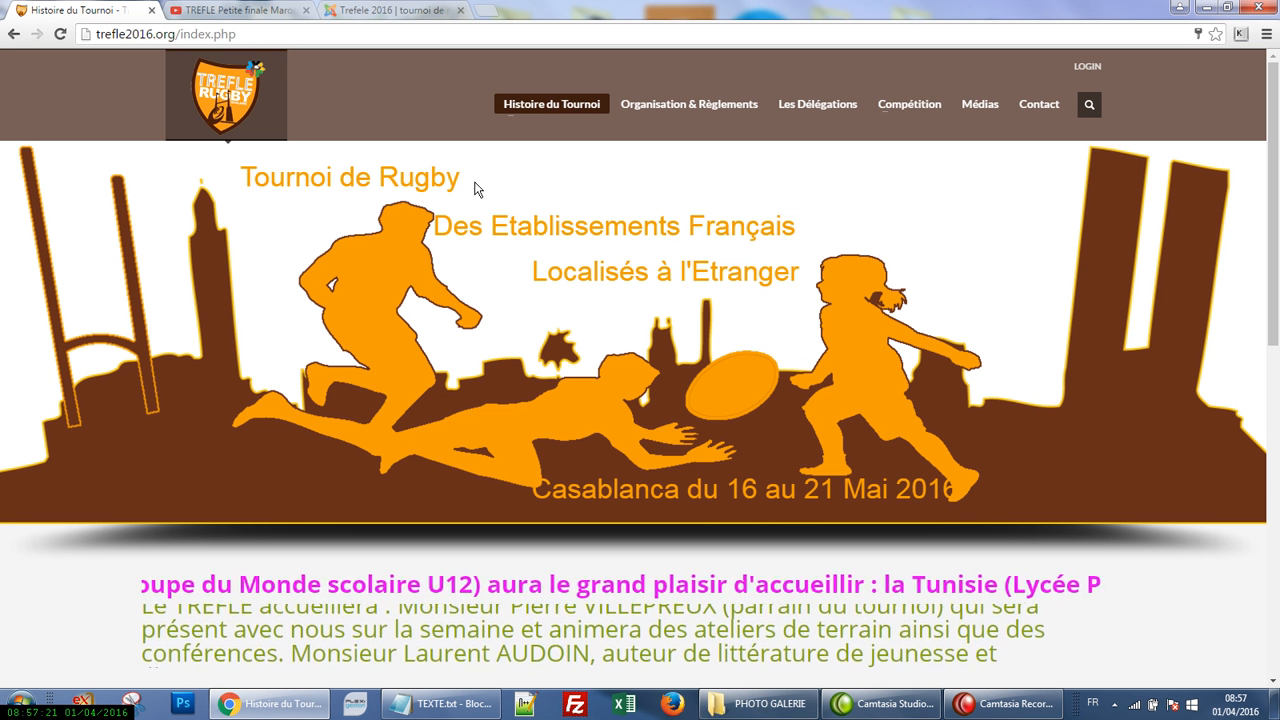
- Open the CHARTE item of Morocco's Claude Bernard / Anatole France delegation on the public site and review its text, image and video
{"action": "left_click", "coordinate": [809, 103]}
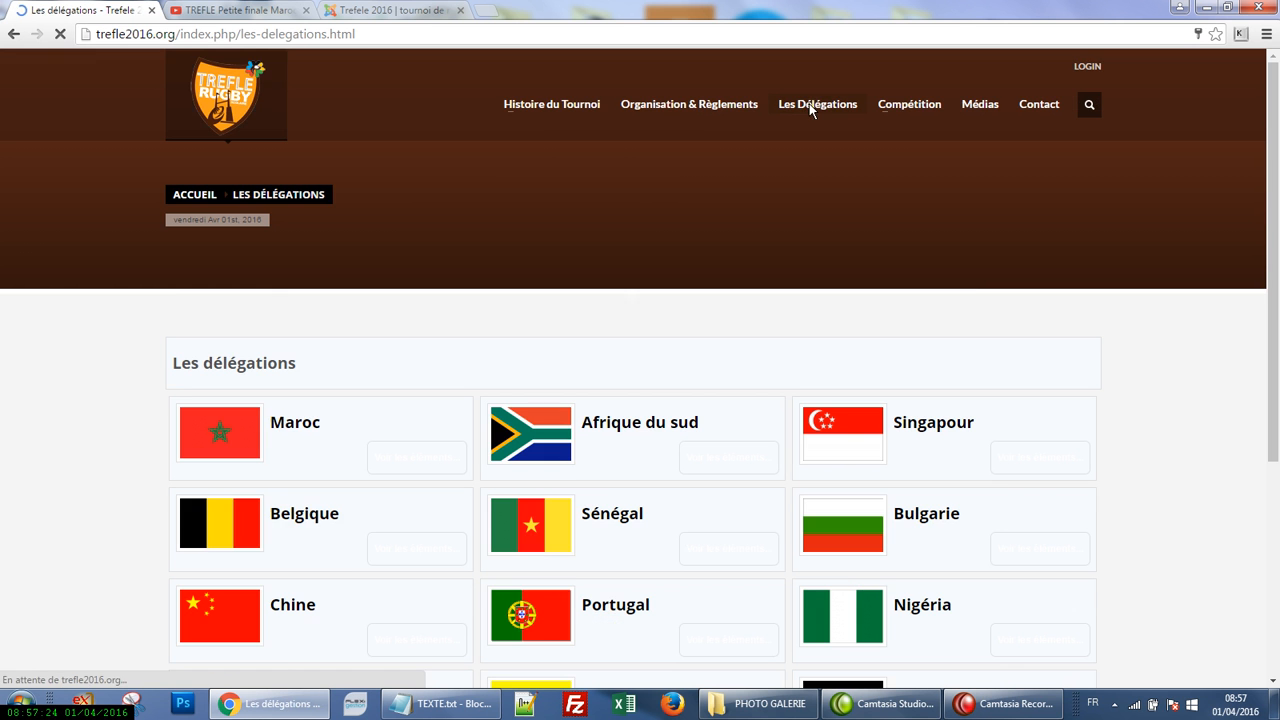
{"action": "left_click", "coordinate": [298, 428]}
{"action": "left_click", "coordinate": [302, 456]}
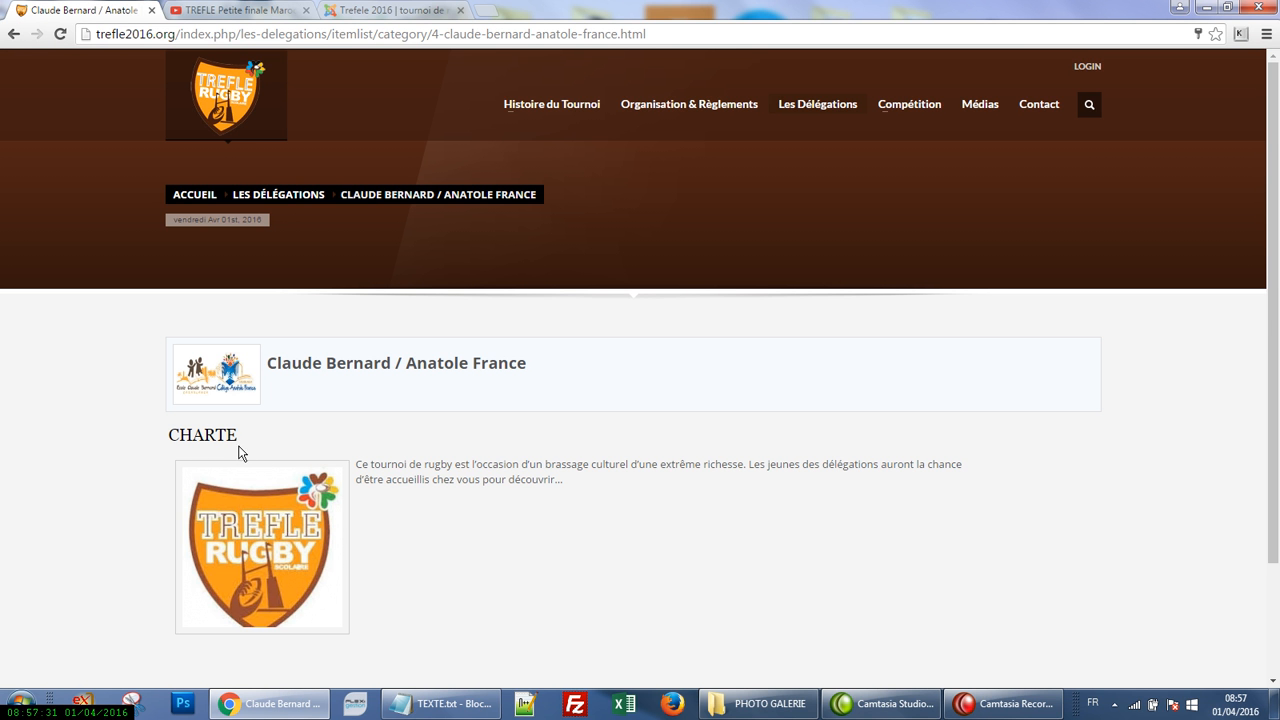
{"action": "scroll", "coordinate": [268, 450], "scroll_direction": "down", "scroll_amount": 2}
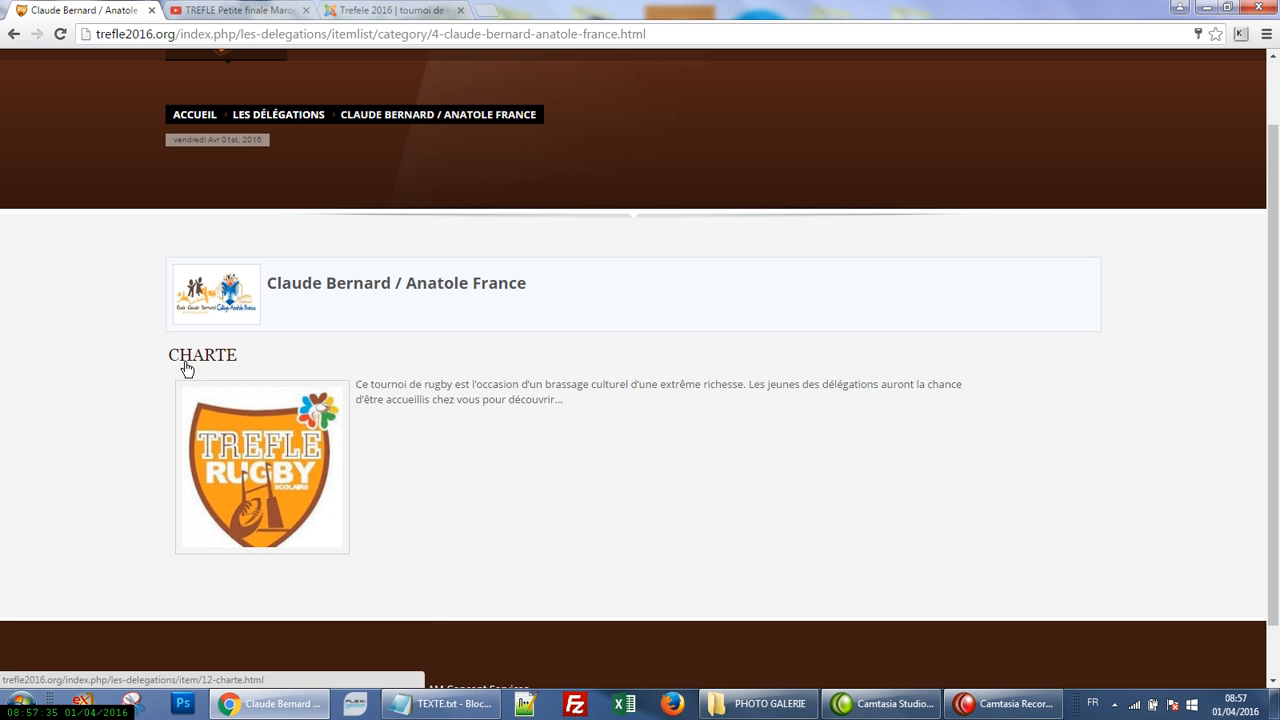
{"action": "left_click", "coordinate": [264, 416]}
{"action": "scroll", "coordinate": [815, 243], "scroll_direction": "down", "scroll_amount": 2}
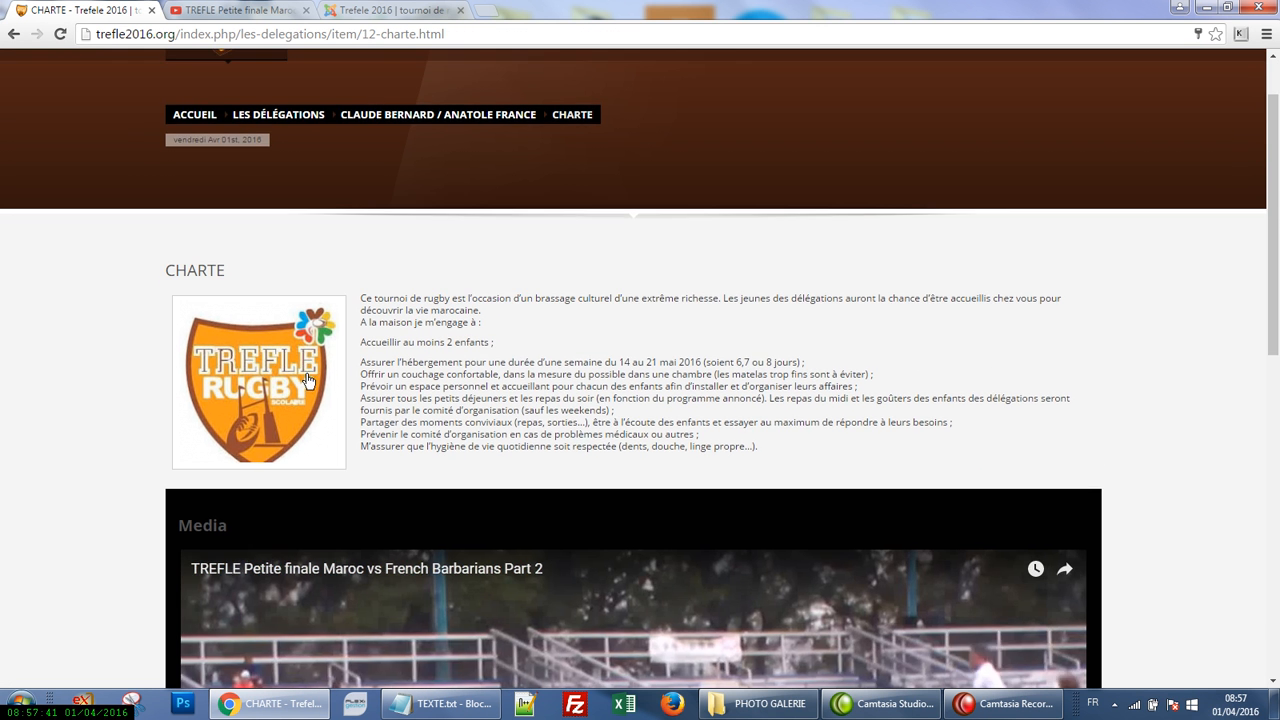
{"action": "scroll", "coordinate": [492, 371], "scroll_direction": "down", "scroll_amount": 3}
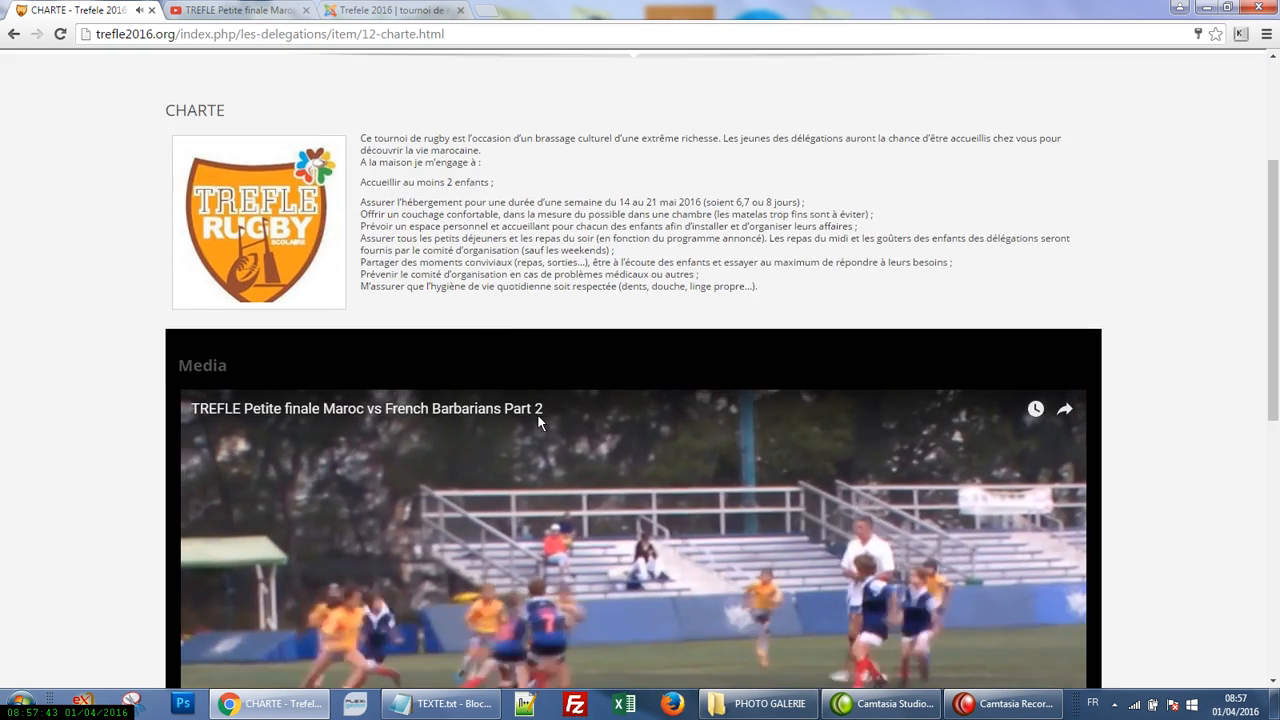
{"action": "scroll", "coordinate": [515, 428], "scroll_direction": "down", "scroll_amount": 4}
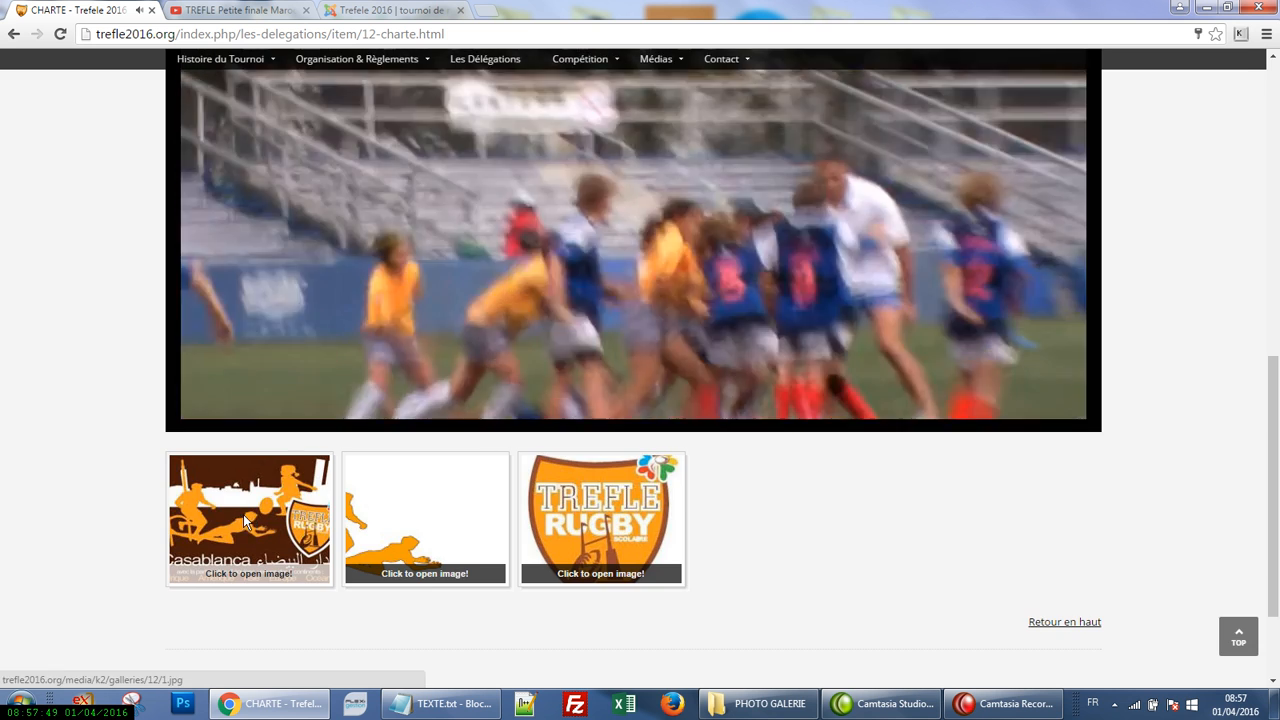
- View each of the three gallery images of the CHARTE item enlarged, closing each one after viewing
{"action": "left_click", "coordinate": [245, 520]}
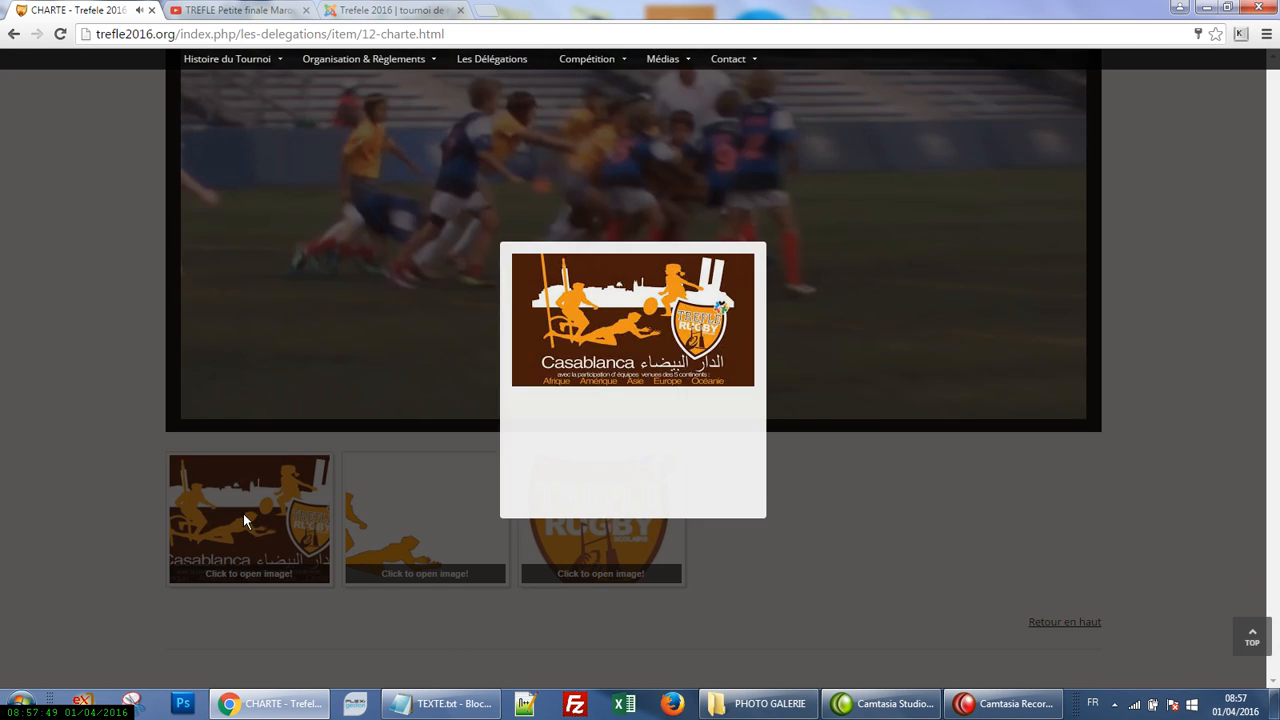
{"action": "left_click", "coordinate": [766, 301]}
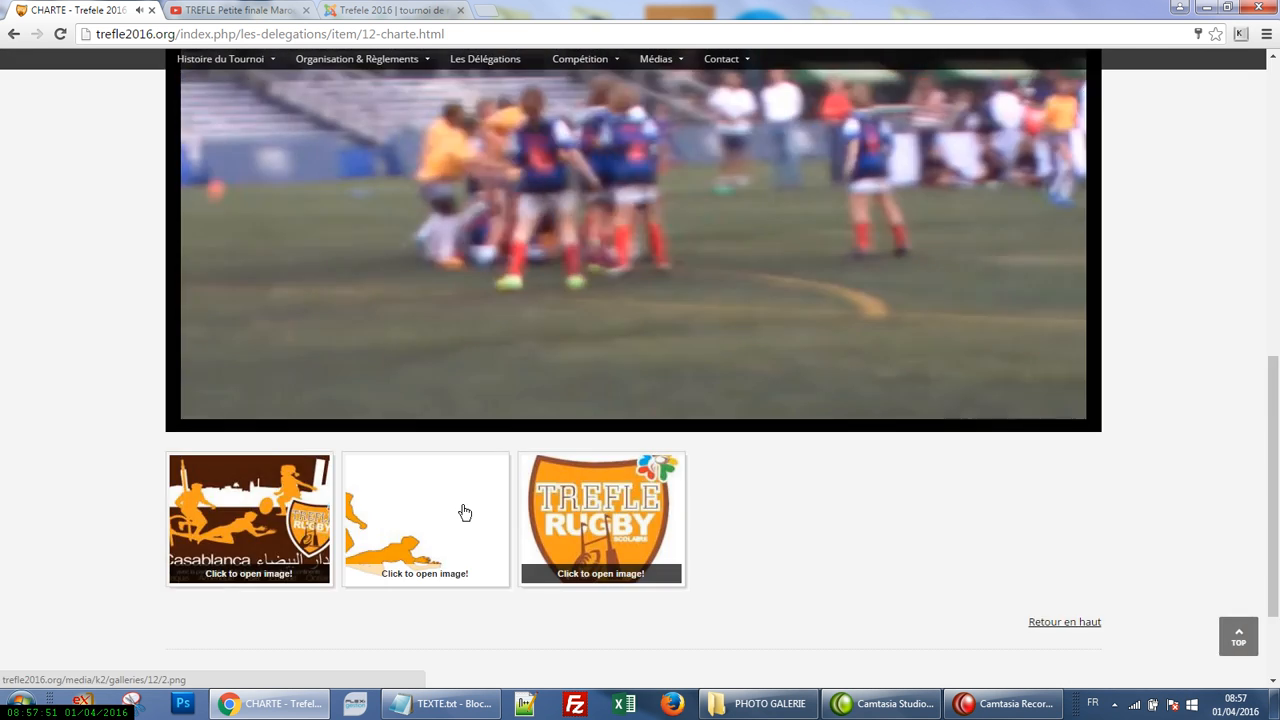
{"action": "left_click", "coordinate": [462, 506]}
{"action": "left_click", "coordinate": [798, 314]}
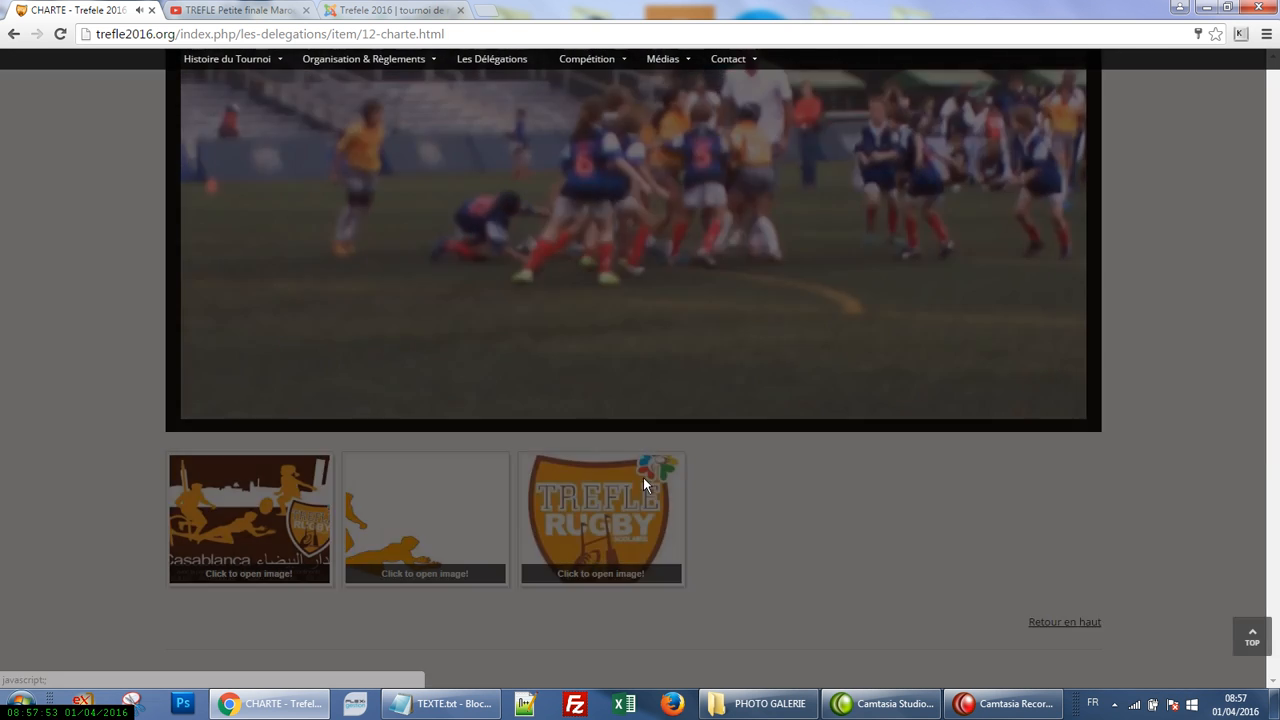
{"action": "left_click", "coordinate": [643, 480]}
{"action": "left_click", "coordinate": [727, 286]}
- Return to the tournament site's home page and look at its banner and section carousel
{"action": "scroll", "coordinate": [767, 518], "scroll_direction": "up", "scroll_amount": 10}
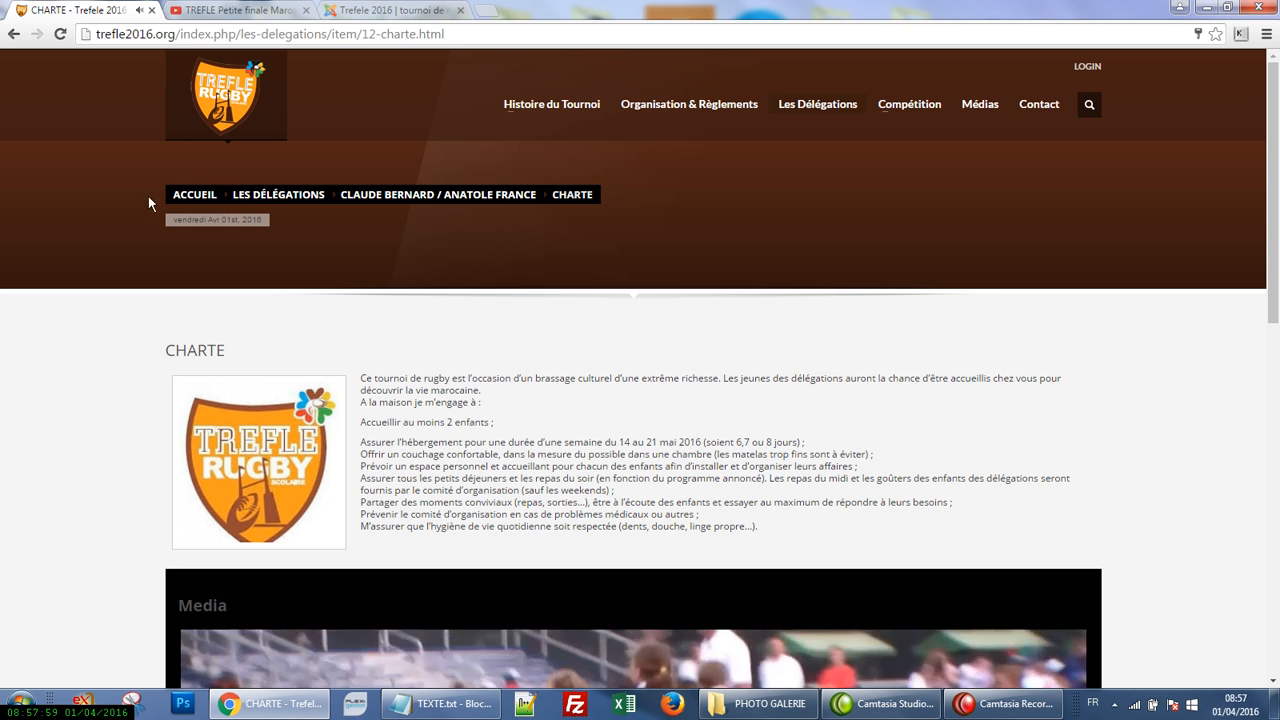
{"action": "left_click", "coordinate": [194, 195]}
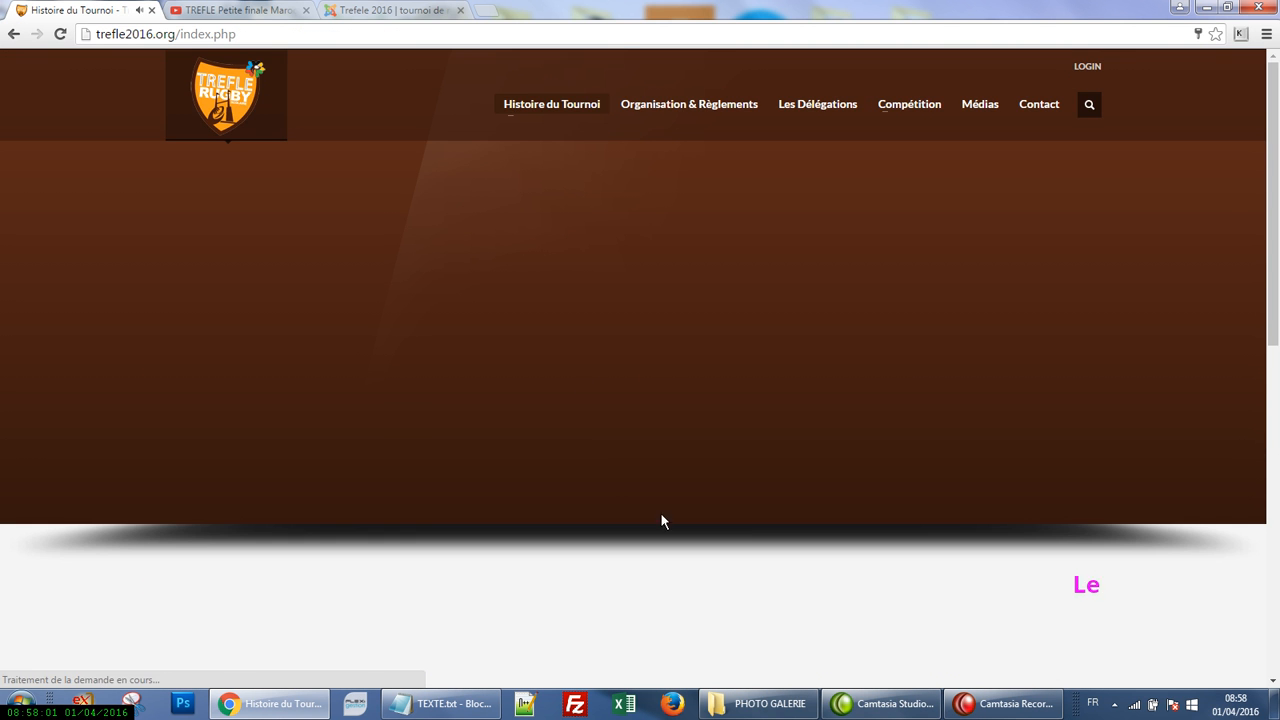
{"action": "scroll", "coordinate": [713, 549], "scroll_direction": "down", "scroll_amount": 1}
{"action": "scroll", "coordinate": [622, 535], "scroll_direction": "down", "scroll_amount": 1}
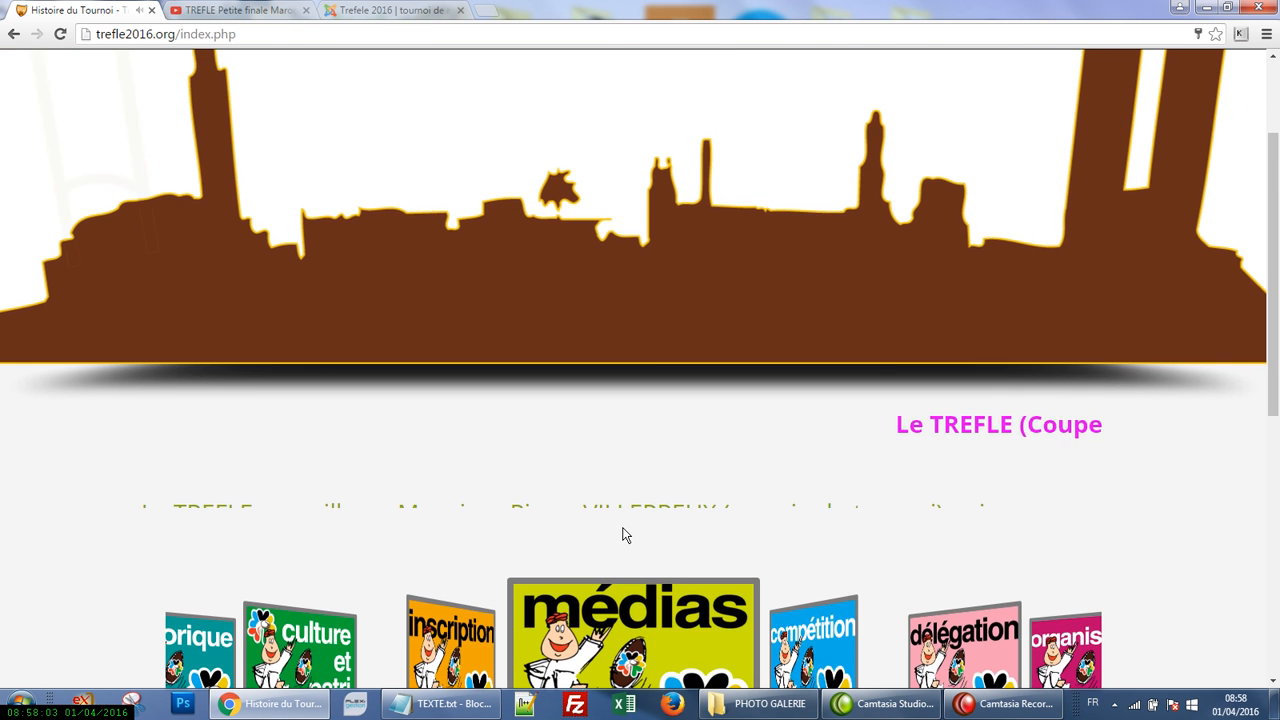